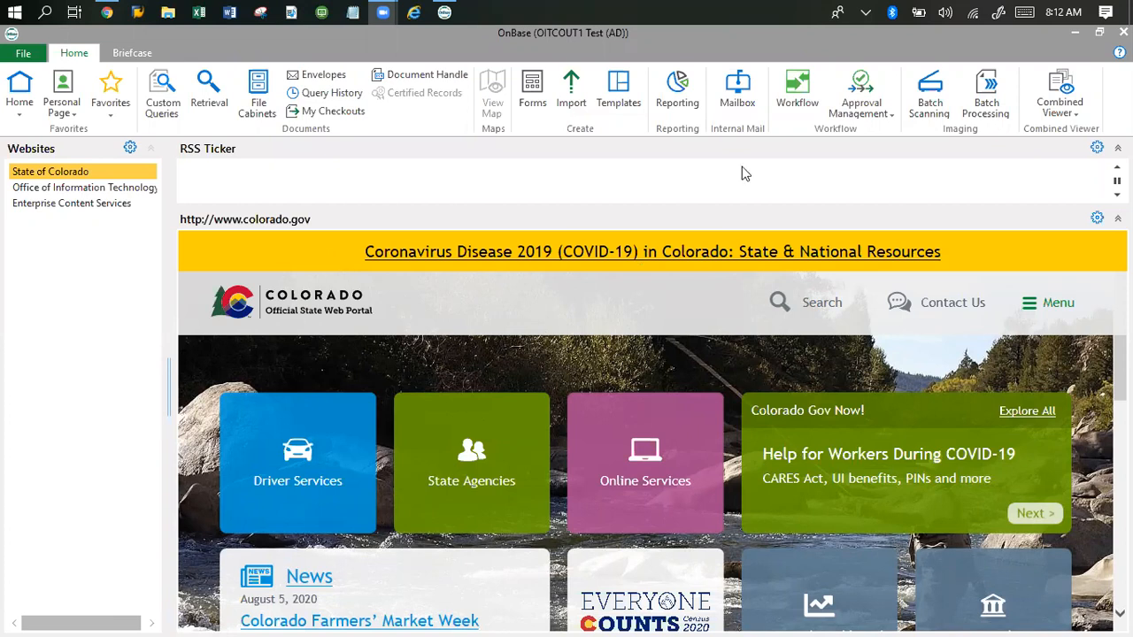
Step: Open the Workflow workspace to reach the accounts payable processing queues
{"action": "left_click", "coordinate": [816, 105]}
{"action": "left_click", "coordinate": [132, 54]}
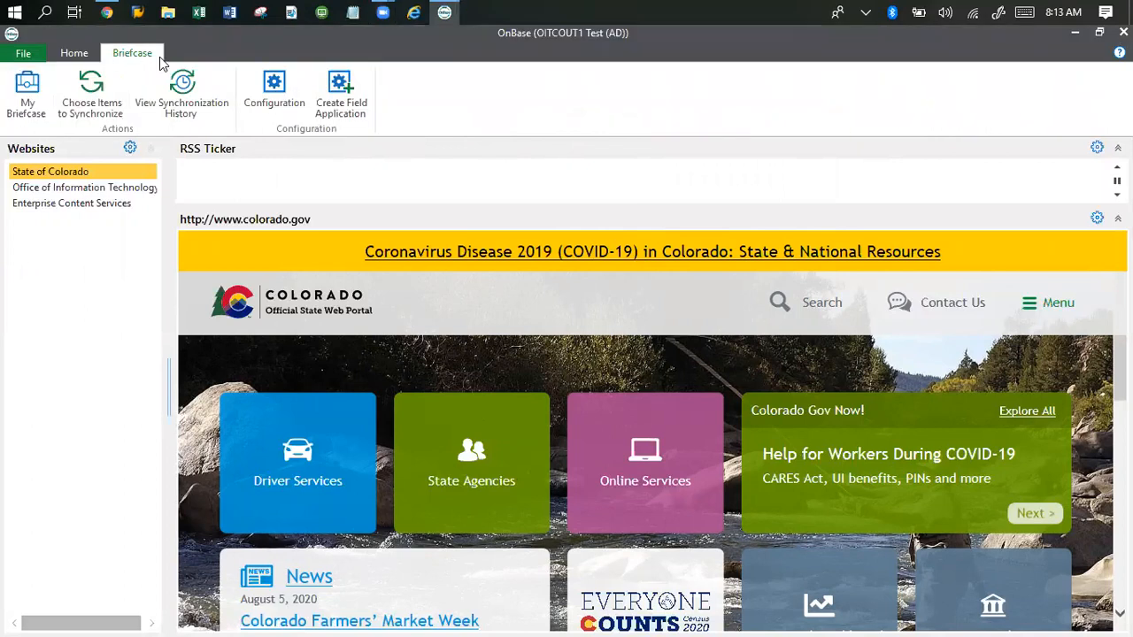
{"action": "left_click", "coordinate": [79, 54]}
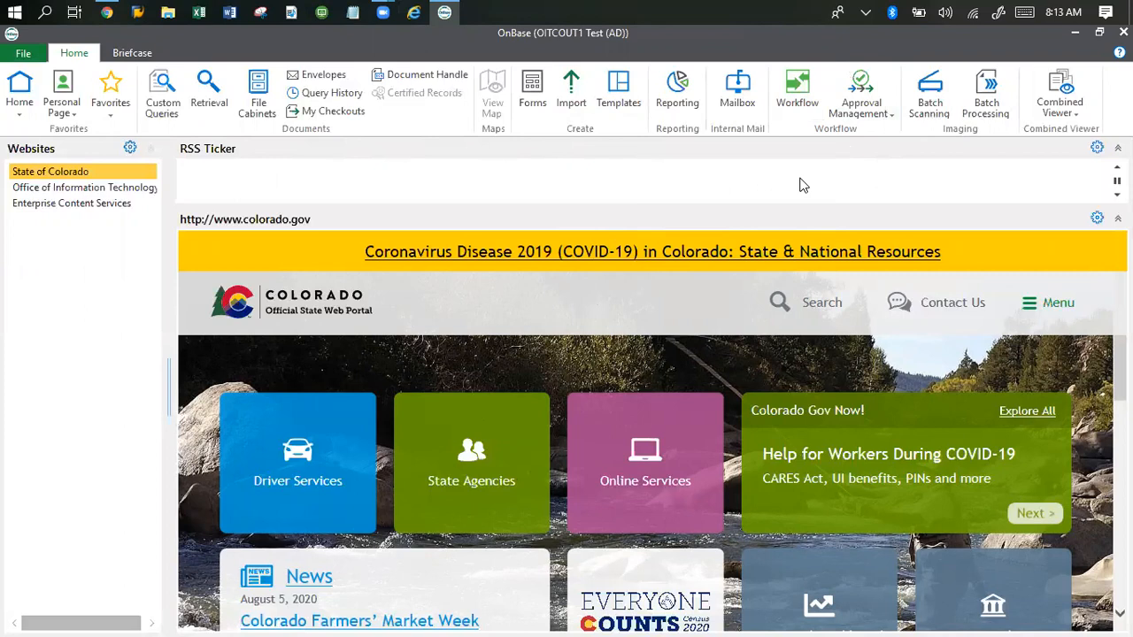
{"action": "left_click", "coordinate": [800, 108]}
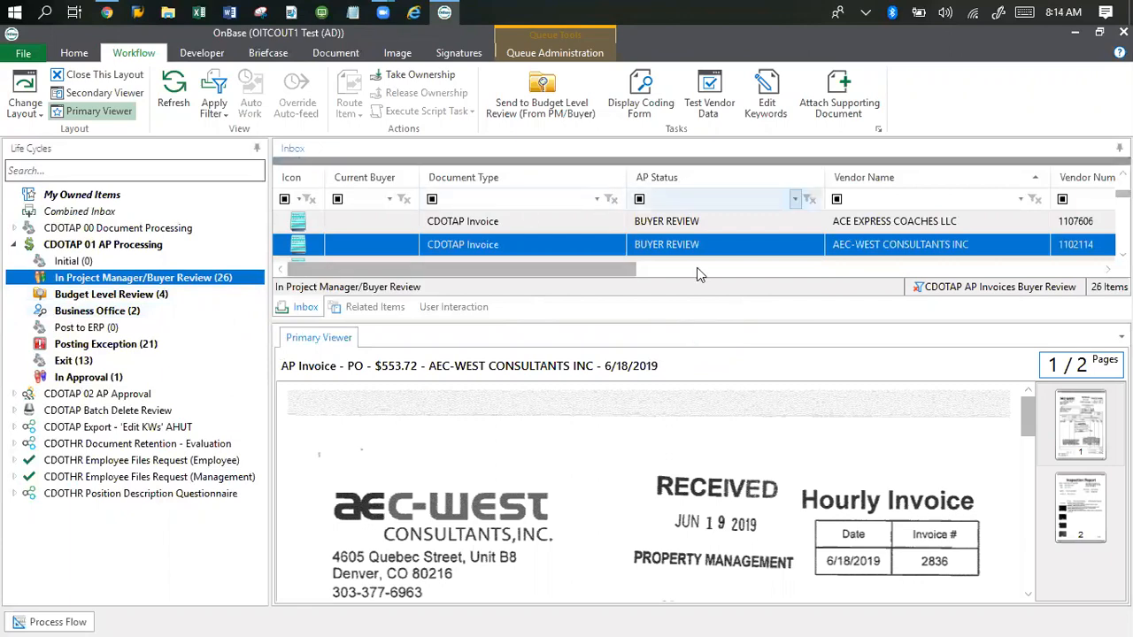
Step: Select the AEC-WEST CONSULTANTS INC invoice in the In Project Manager/Buyer Review inbox and adjust the inbox height
{"action": "left_click_drag", "start_coordinate": [684, 321], "coordinate": [682, 434]}
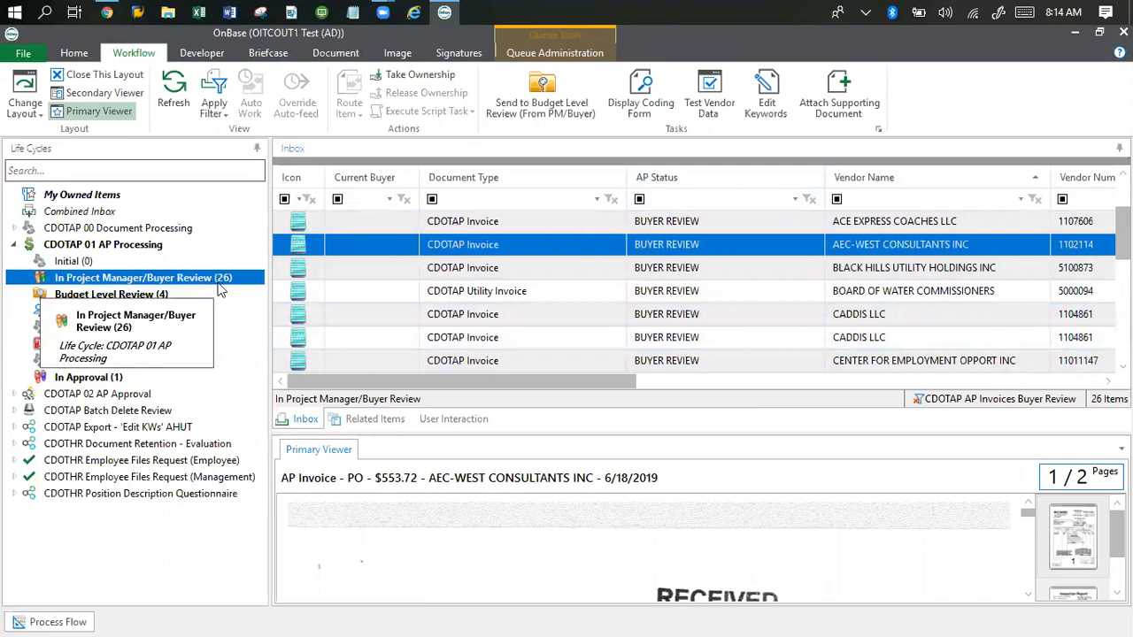
{"action": "key", "text": "ctrl"}
{"action": "left_click", "coordinate": [706, 275]}
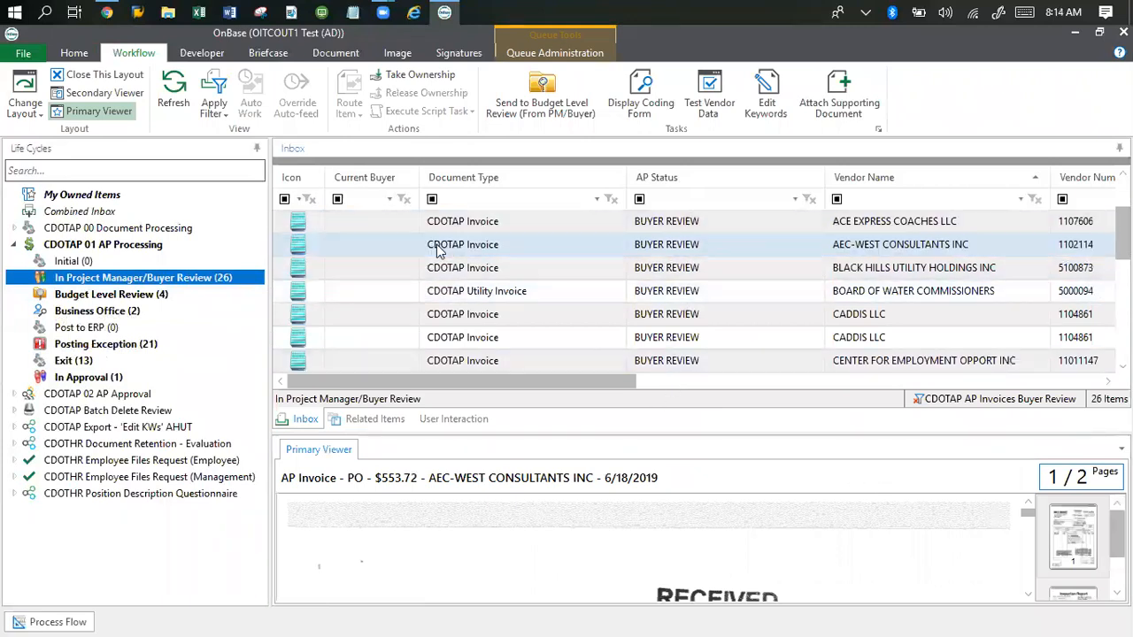
{"action": "left_click", "coordinate": [748, 252]}
{"action": "left_click_drag", "start_coordinate": [699, 437], "coordinate": [726, 372]}
{"action": "left_click", "coordinate": [855, 255]}
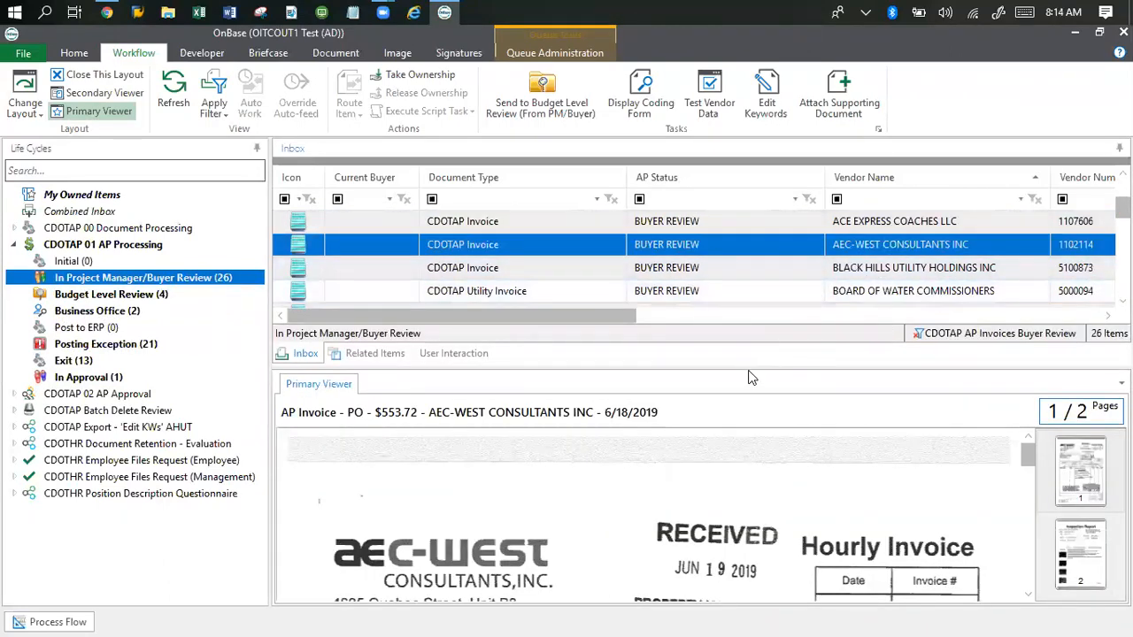
Step: Shrink the inbox list to its header so the AEC-WEST invoice viewer gets most of the space
{"action": "left_click_drag", "start_coordinate": [751, 368], "coordinate": [751, 361]}
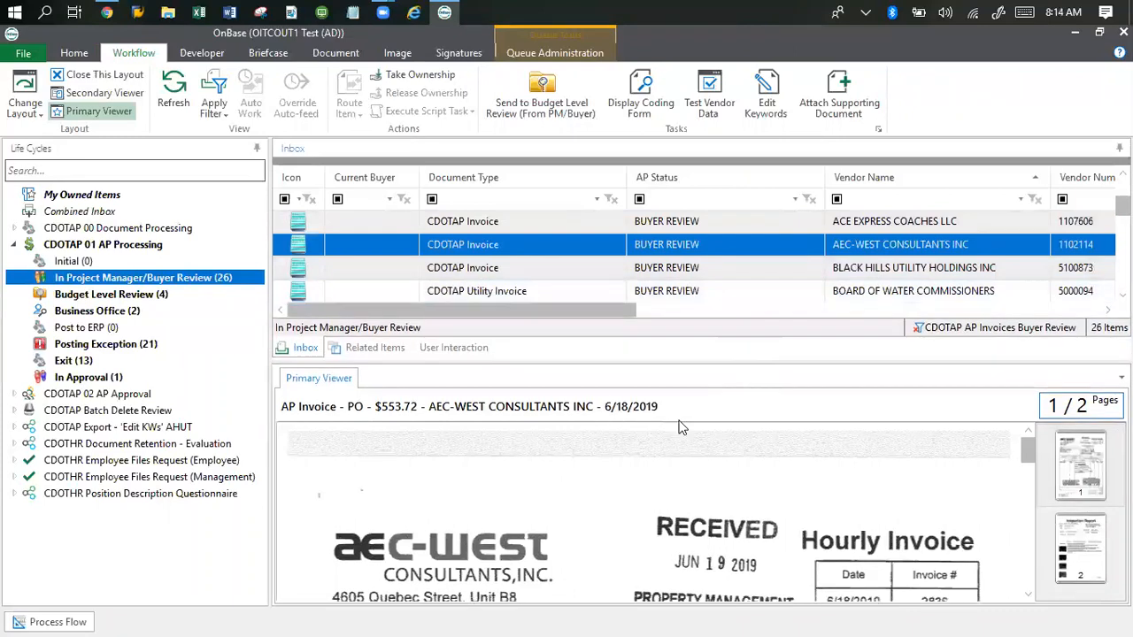
{"action": "scroll", "coordinate": [619, 511], "scroll_direction": "down", "scroll_amount": 3}
{"action": "scroll", "coordinate": [620, 512], "scroll_direction": "down", "scroll_amount": 3}
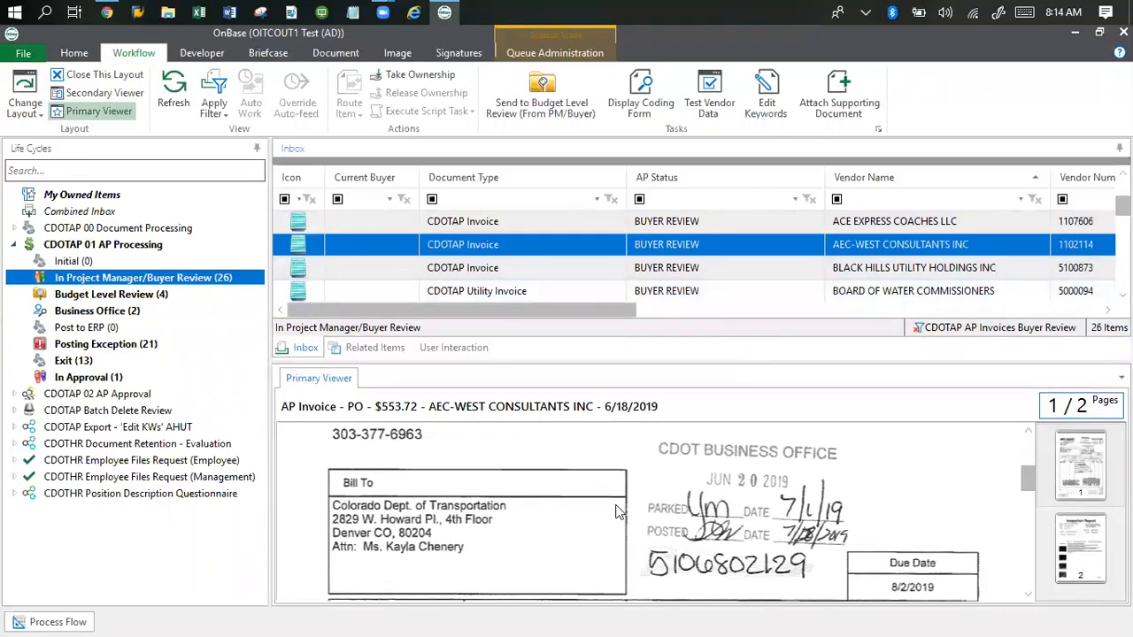
{"action": "scroll", "coordinate": [619, 511], "scroll_direction": "up", "scroll_amount": 6}
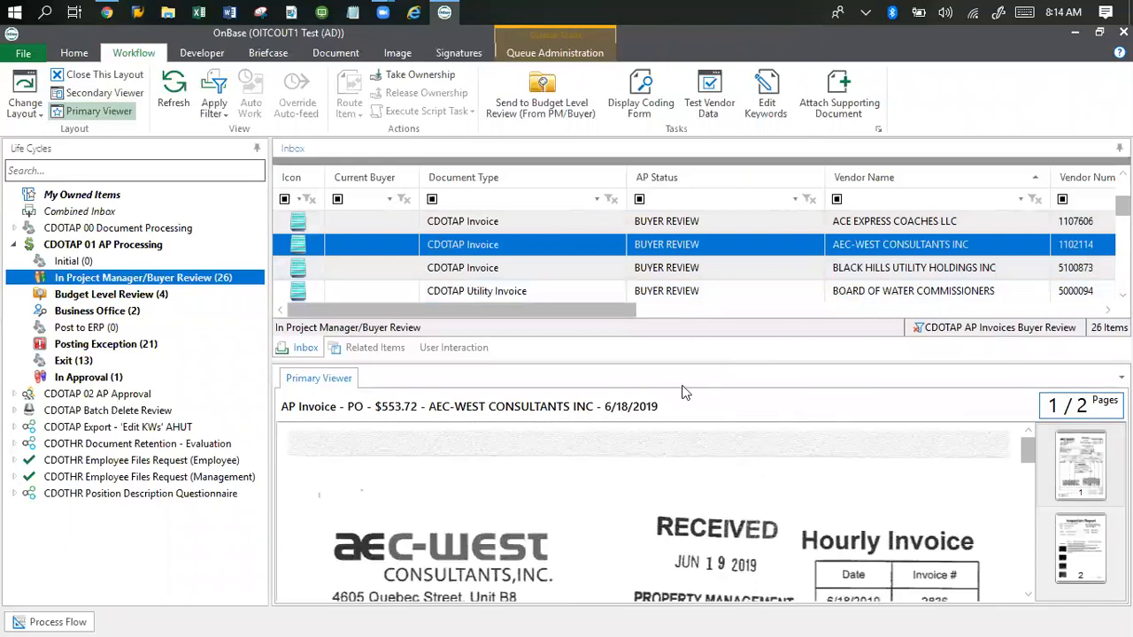
{"action": "mouse_move", "coordinate": [685, 364]}
{"action": "left_mouse_down"}
{"action": "mouse_move", "coordinate": [696, 252]}
{"action": "mouse_move", "coordinate": [686, 384]}
{"action": "mouse_move", "coordinate": [689, 376]}
{"action": "left_mouse_up"}
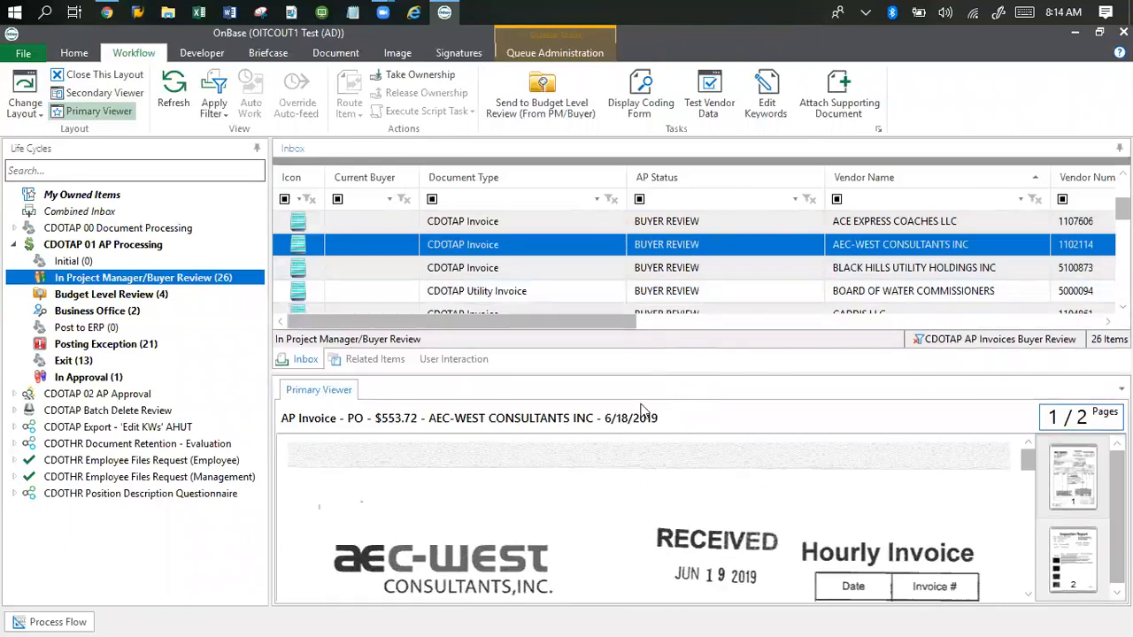
{"action": "key", "text": "ctrl"}
{"action": "key", "text": "ctrl"}
{"action": "left_click_drag", "start_coordinate": [639, 372], "coordinate": [667, 240]}
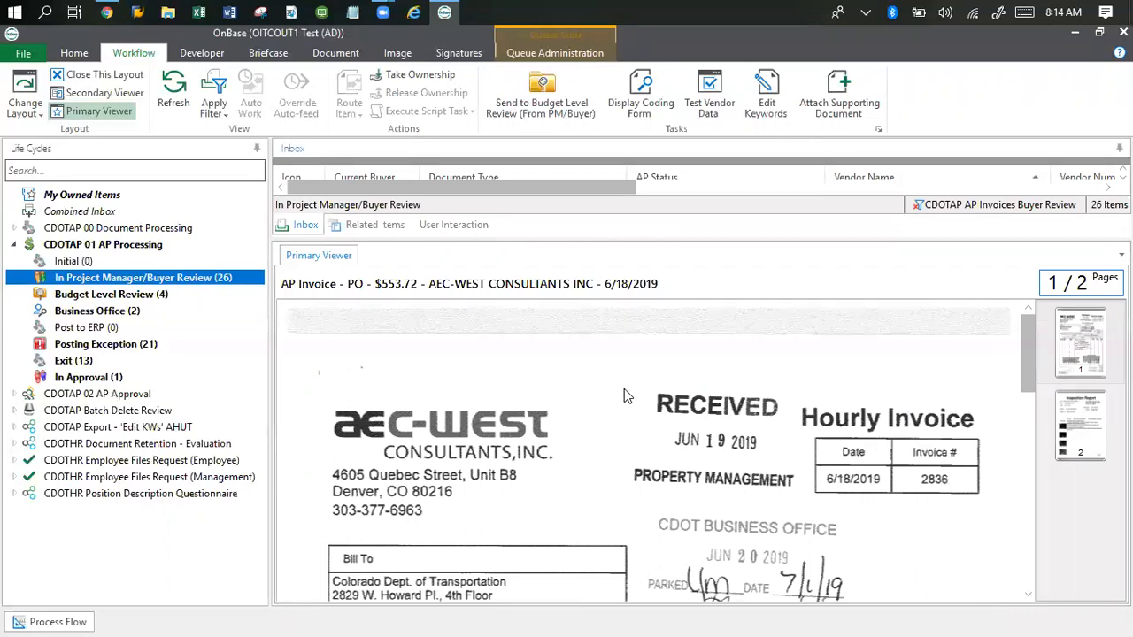
Step: Examine the vendor details, invoice date and number, and received stamps on the invoice's first page
{"action": "scroll", "coordinate": [624, 388], "scroll_direction": "down", "scroll_amount": 1}
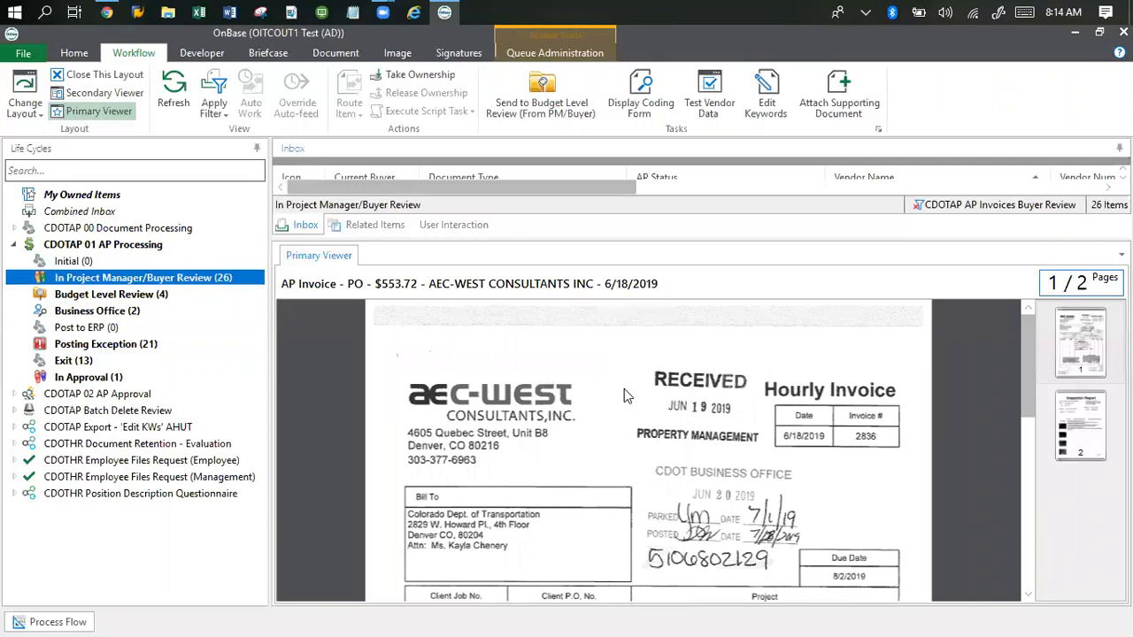
{"action": "scroll", "coordinate": [624, 389], "scroll_direction": "down", "scroll_amount": 1}
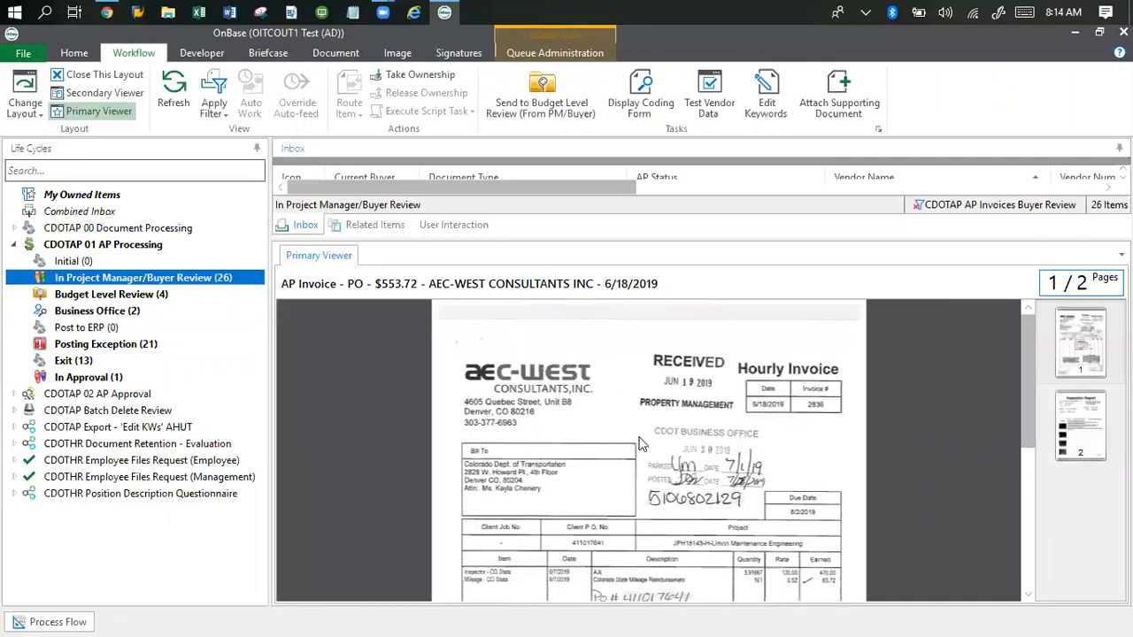
{"action": "scroll", "coordinate": [642, 444], "scroll_direction": "down", "scroll_amount": 1}
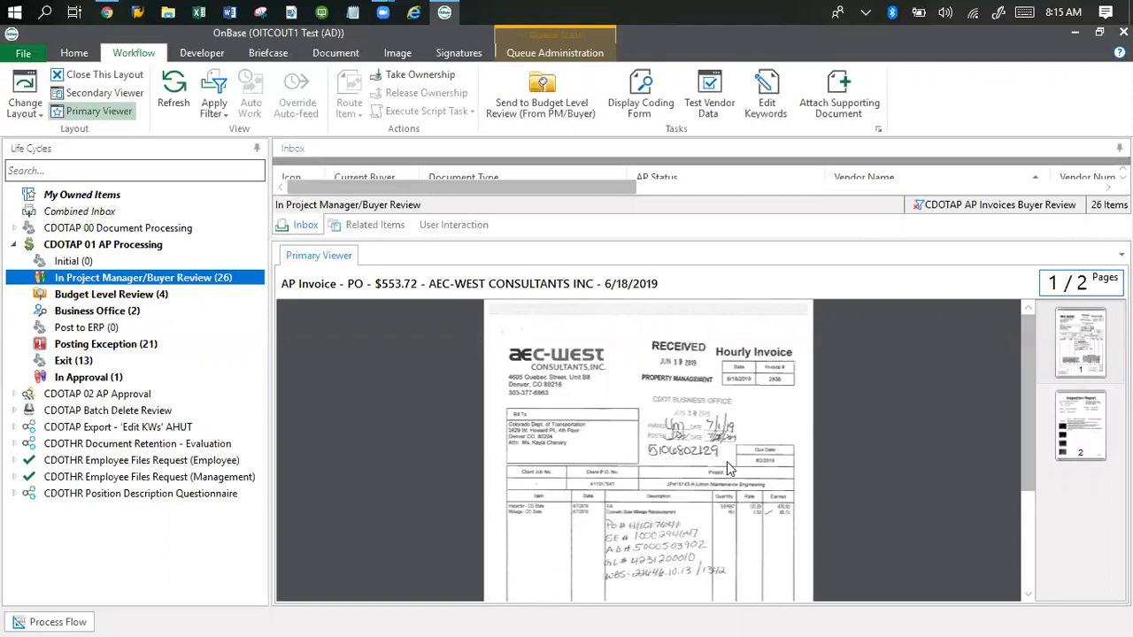
{"action": "scroll", "coordinate": [727, 462], "scroll_direction": "up", "scroll_amount": 1}
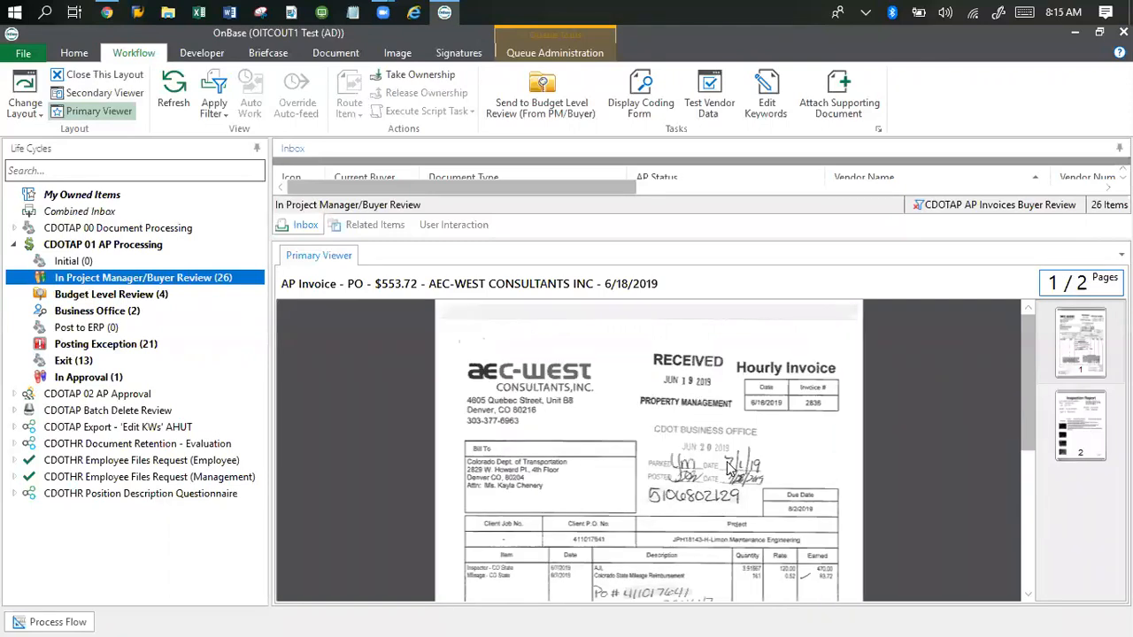
{"action": "scroll", "coordinate": [727, 466], "scroll_direction": "up", "scroll_amount": 1}
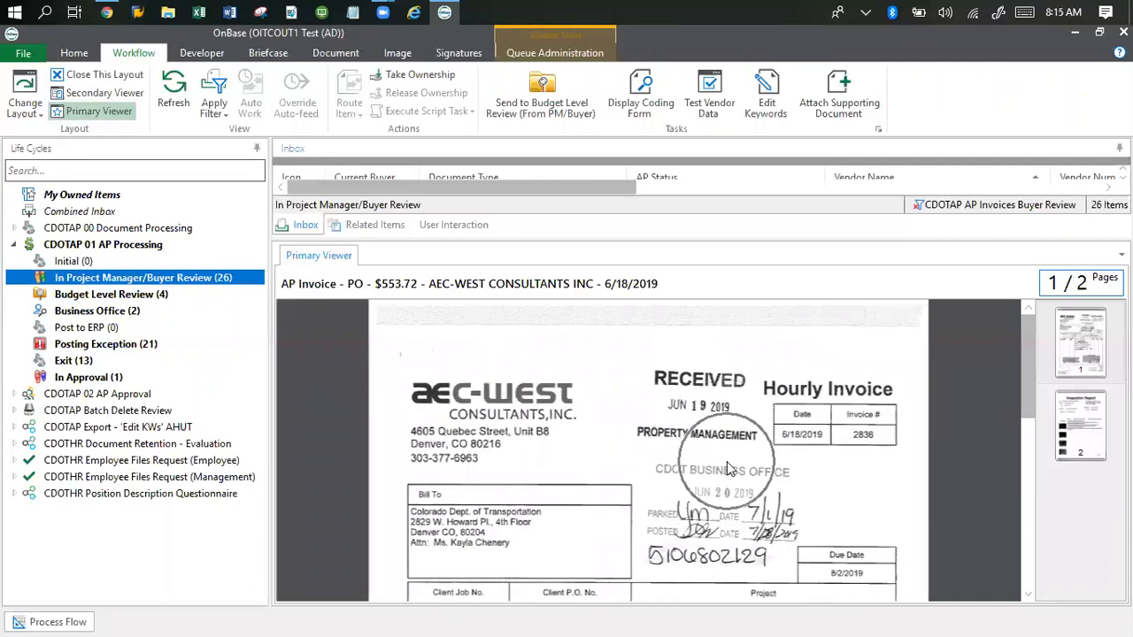
{"action": "scroll", "coordinate": [727, 461], "scroll_direction": "down", "scroll_amount": 1}
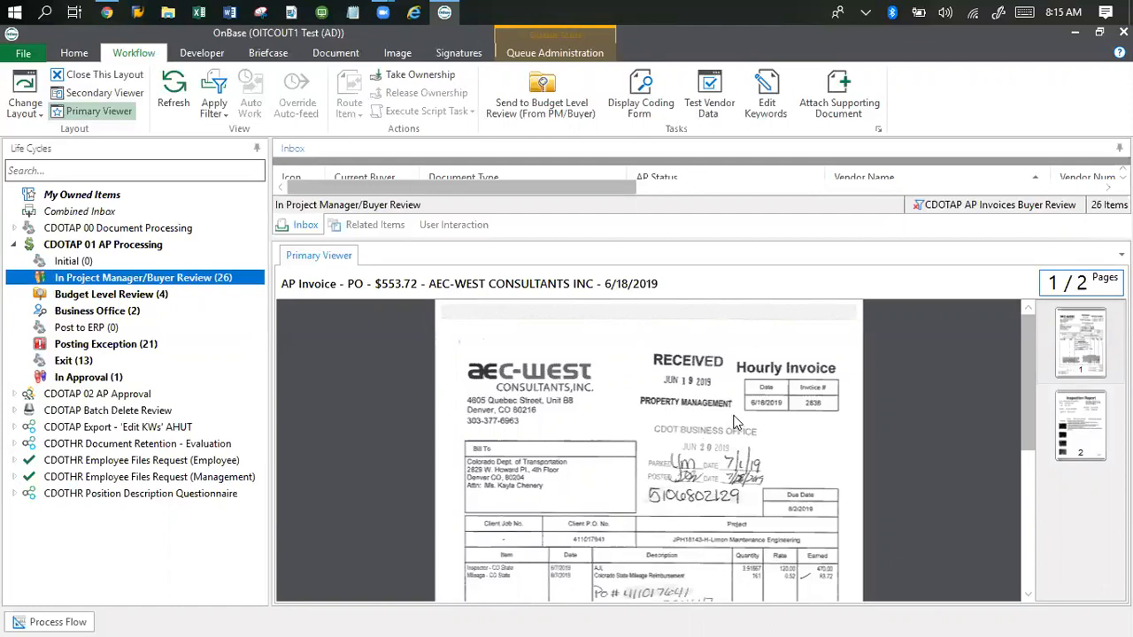
{"action": "scroll", "coordinate": [752, 436], "scroll_direction": "up", "scroll_amount": 1}
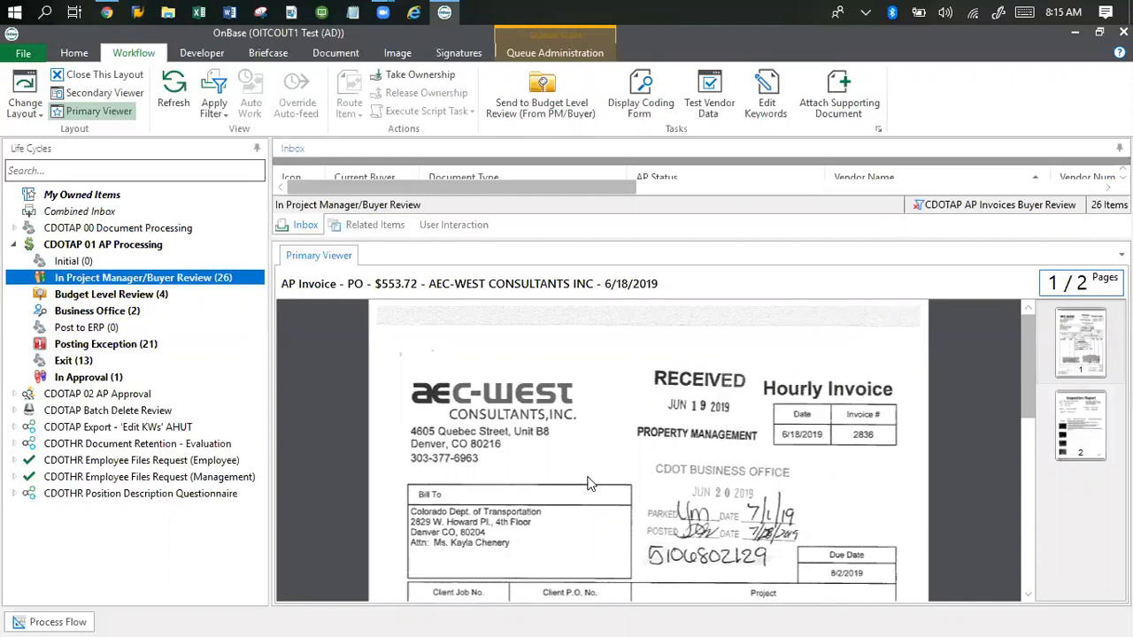
{"action": "scroll", "coordinate": [591, 462], "scroll_direction": "down", "scroll_amount": 2}
{"action": "scroll", "coordinate": [539, 435], "scroll_direction": "up", "scroll_amount": 1}
{"action": "scroll", "coordinate": [474, 398], "scroll_direction": "up", "scroll_amount": 1}
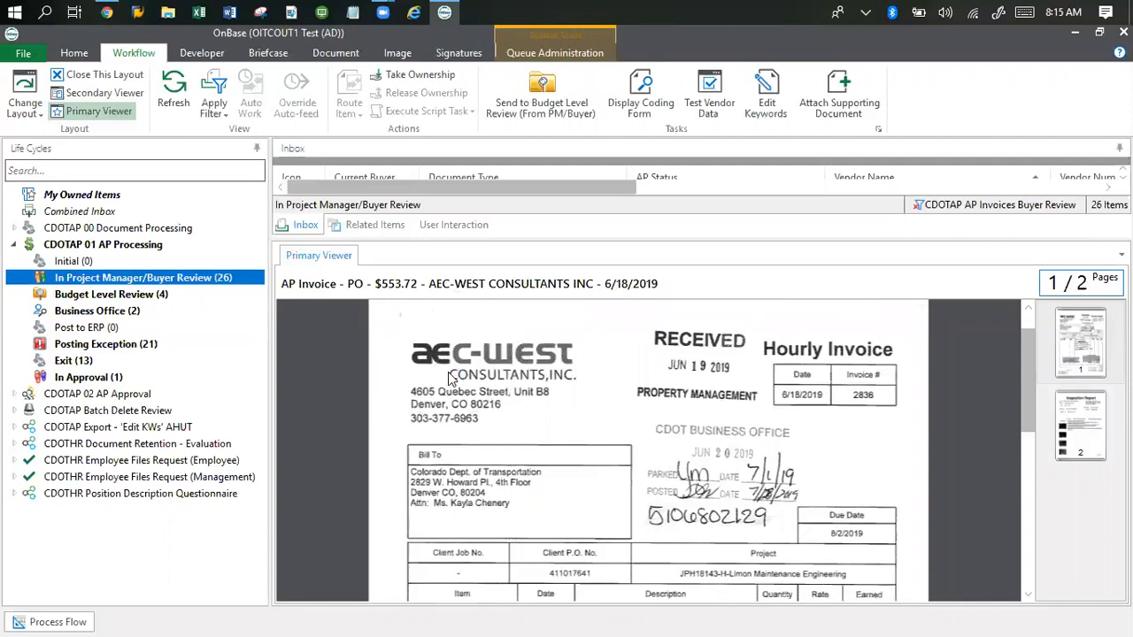
Step: Examine the invoice's line items, handwritten coding notes, approval signatures and total
{"action": "scroll", "coordinate": [580, 428], "scroll_direction": "down", "scroll_amount": 2}
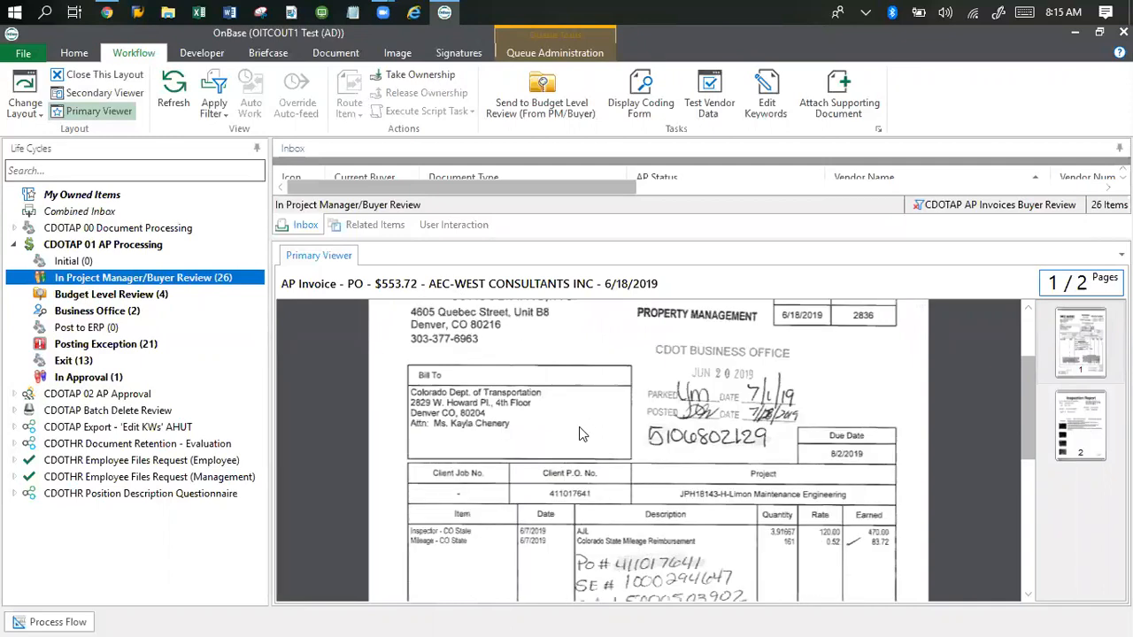
{"action": "scroll", "coordinate": [581, 430], "scroll_direction": "down", "scroll_amount": 3}
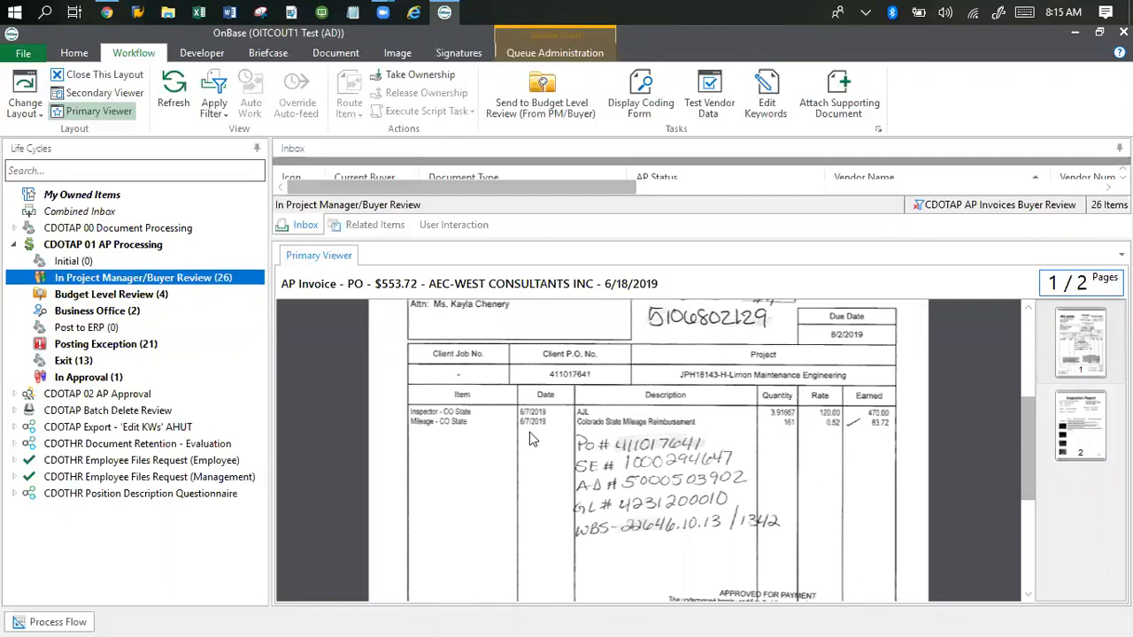
{"action": "key", "text": "ctrl"}
{"action": "scroll", "coordinate": [824, 430], "scroll_direction": "down", "scroll_amount": 6}
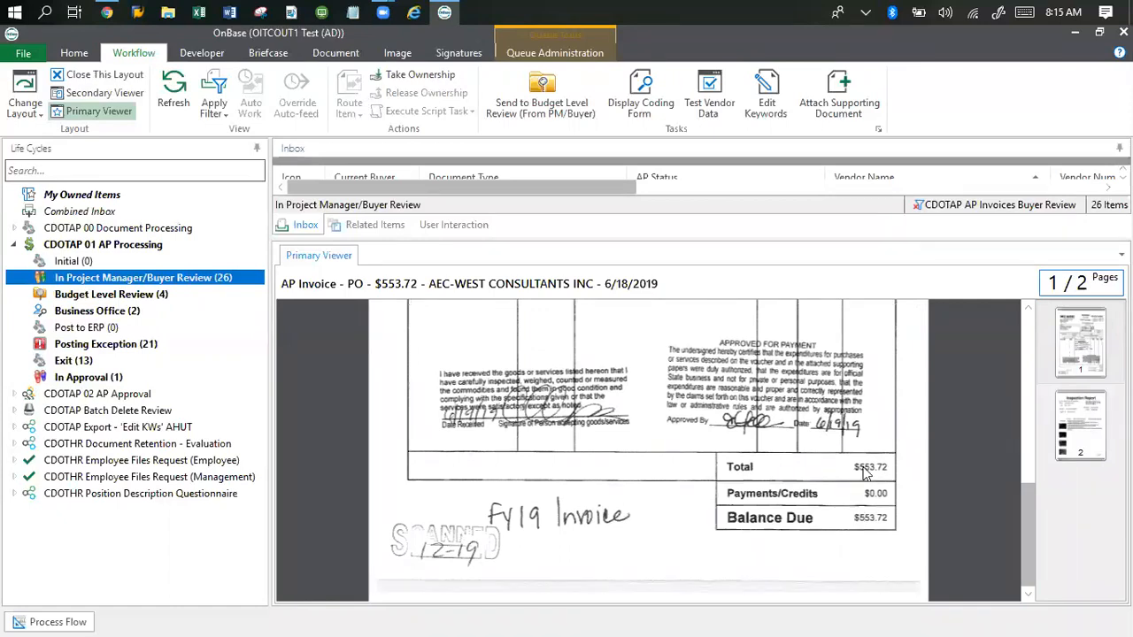
{"action": "scroll", "coordinate": [821, 497], "scroll_direction": "up", "scroll_amount": 1}
{"action": "scroll", "coordinate": [854, 520], "scroll_direction": "down", "scroll_amount": 1}
{"action": "scroll", "coordinate": [832, 466], "scroll_direction": "up", "scroll_amount": 5}
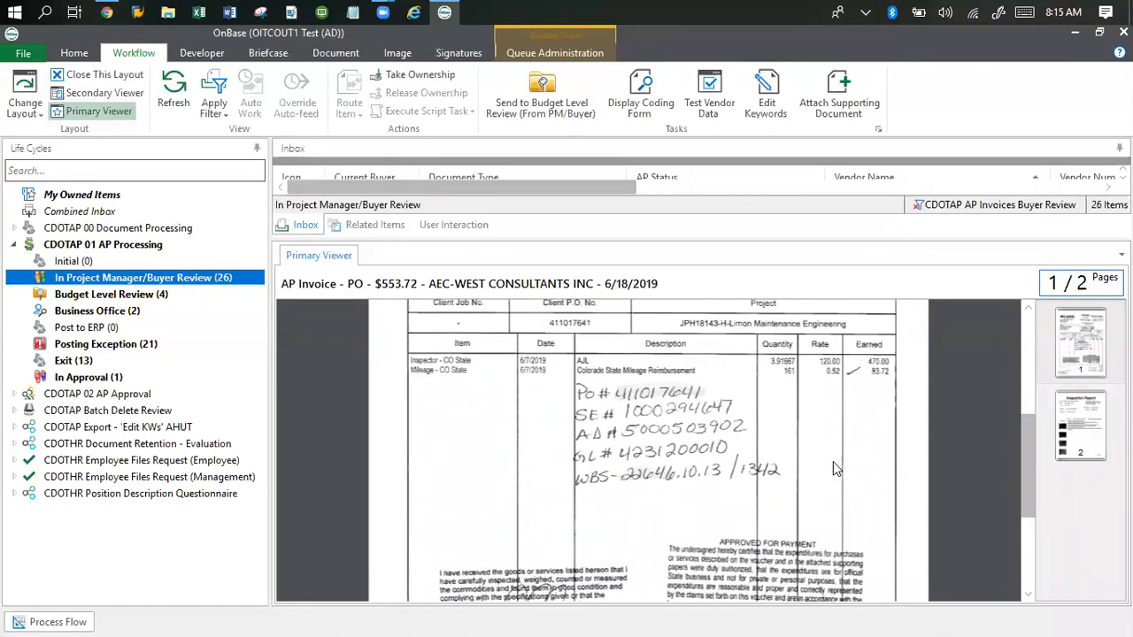
{"action": "scroll", "coordinate": [796, 487], "scroll_direction": "down", "scroll_amount": 4}
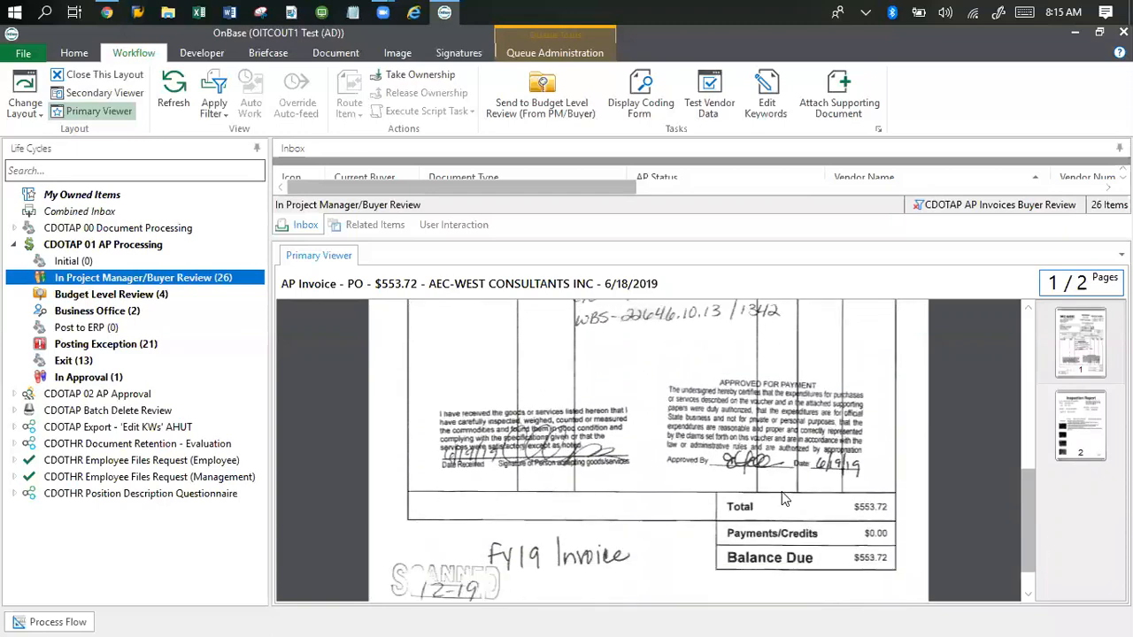
Step: Examine the Inspection Report on the second page of the invoice document
{"action": "scroll", "coordinate": [783, 499], "scroll_direction": "down", "scroll_amount": 2}
{"action": "scroll", "coordinate": [797, 495], "scroll_direction": "down", "scroll_amount": 2}
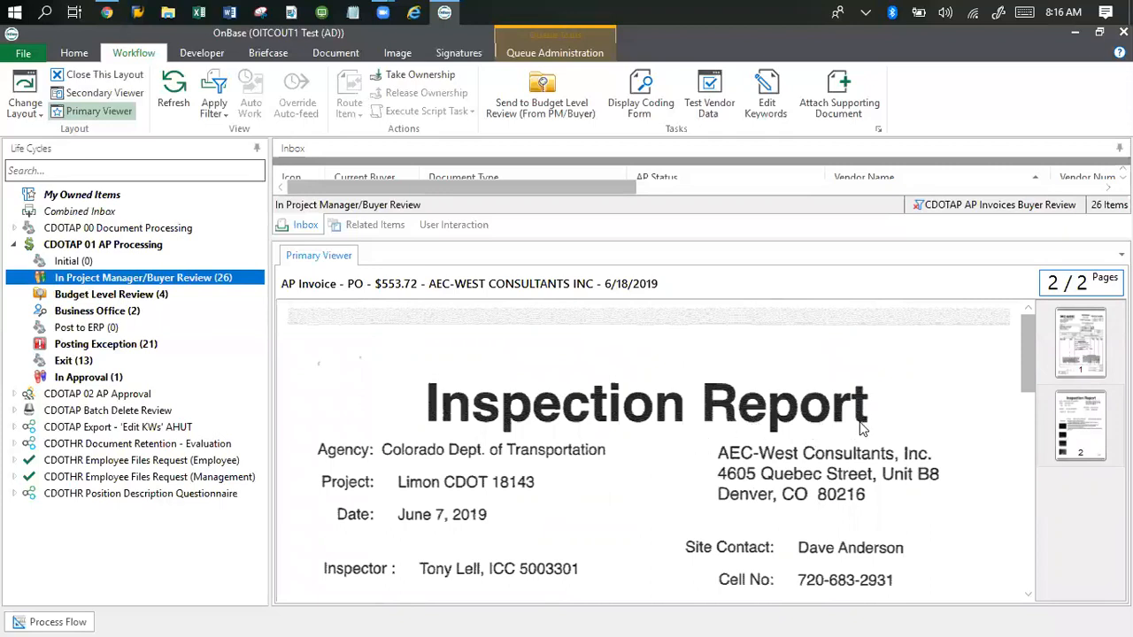
{"action": "scroll", "coordinate": [722, 454], "scroll_direction": "down", "scroll_amount": 3}
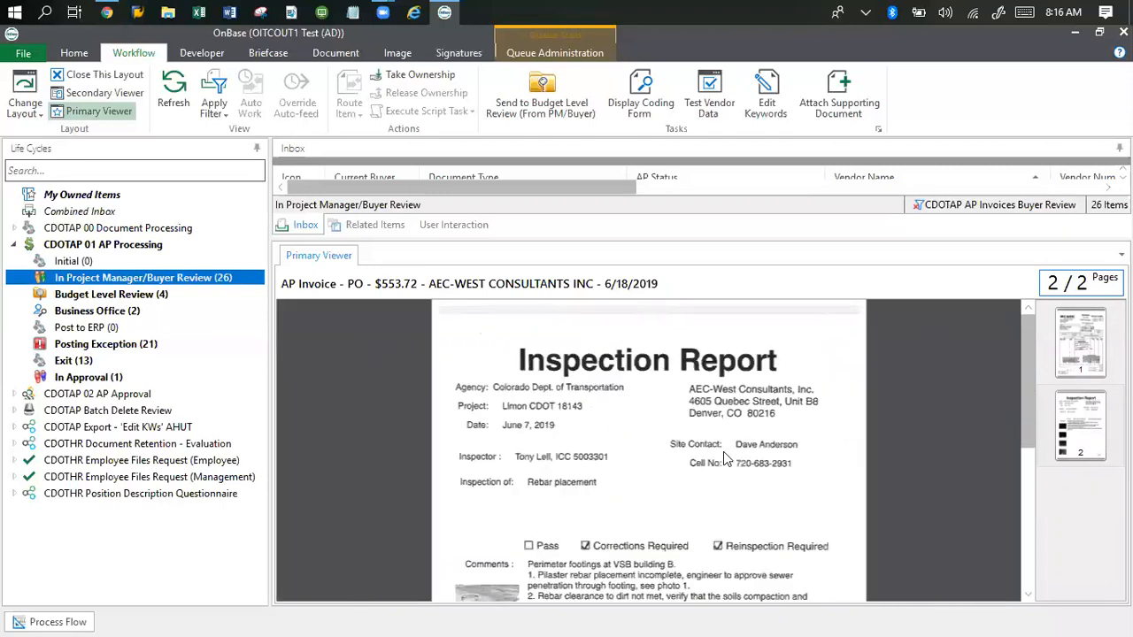
{"action": "scroll", "coordinate": [721, 472], "scroll_direction": "up", "scroll_amount": 1}
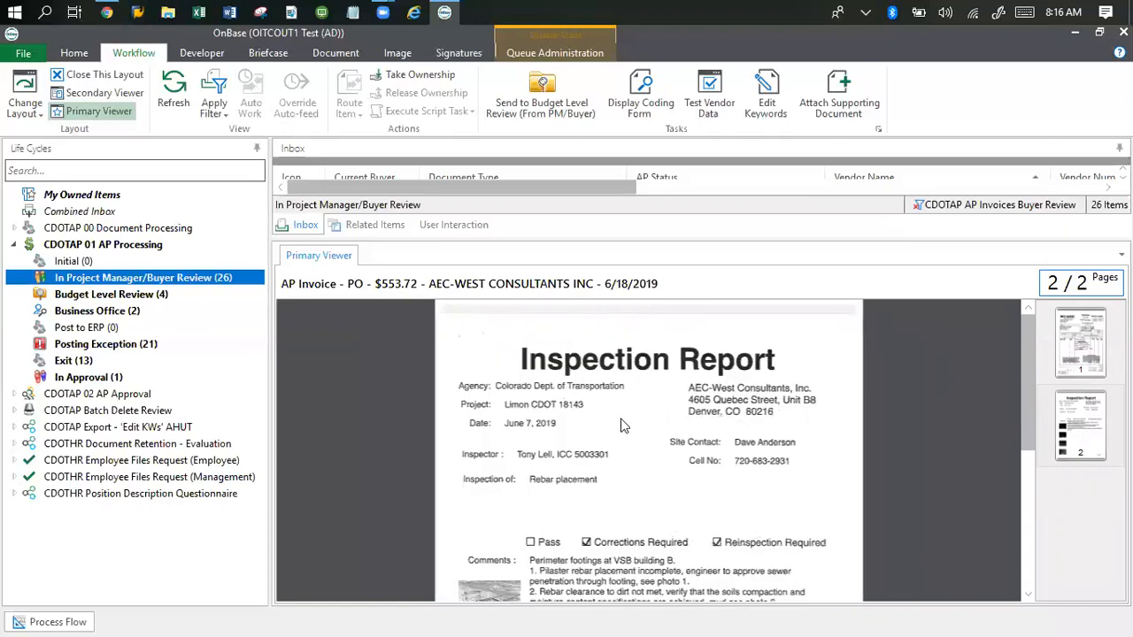
Step: Return to the first page of the invoice document and check its header and line items again
{"action": "left_click", "coordinate": [1094, 361]}
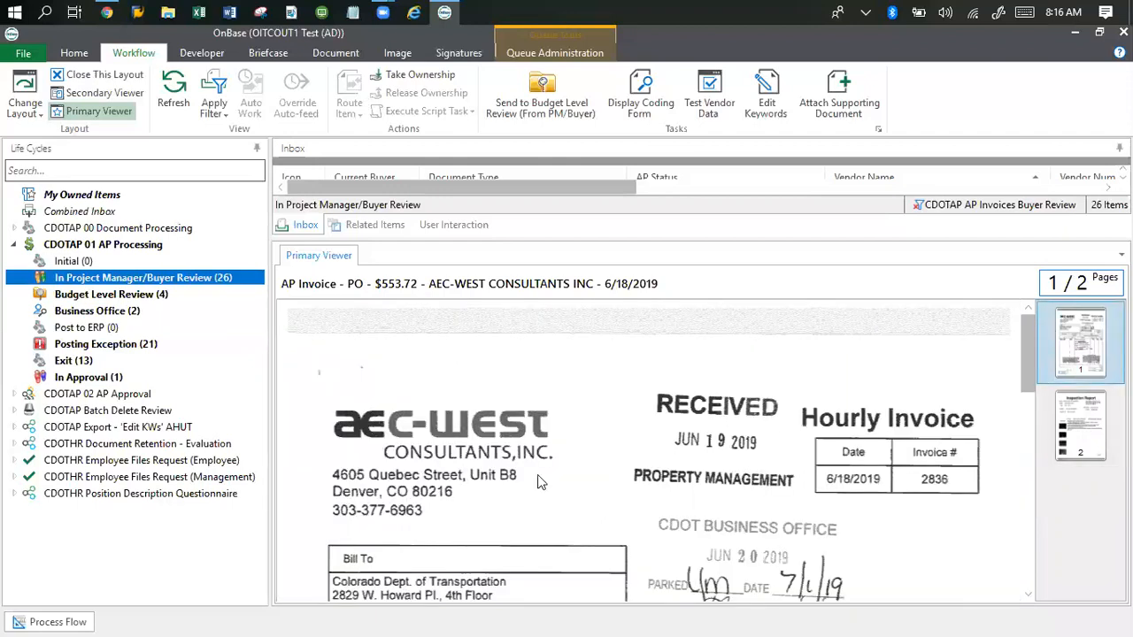
{"action": "scroll", "coordinate": [551, 450], "scroll_direction": "down", "scroll_amount": 2}
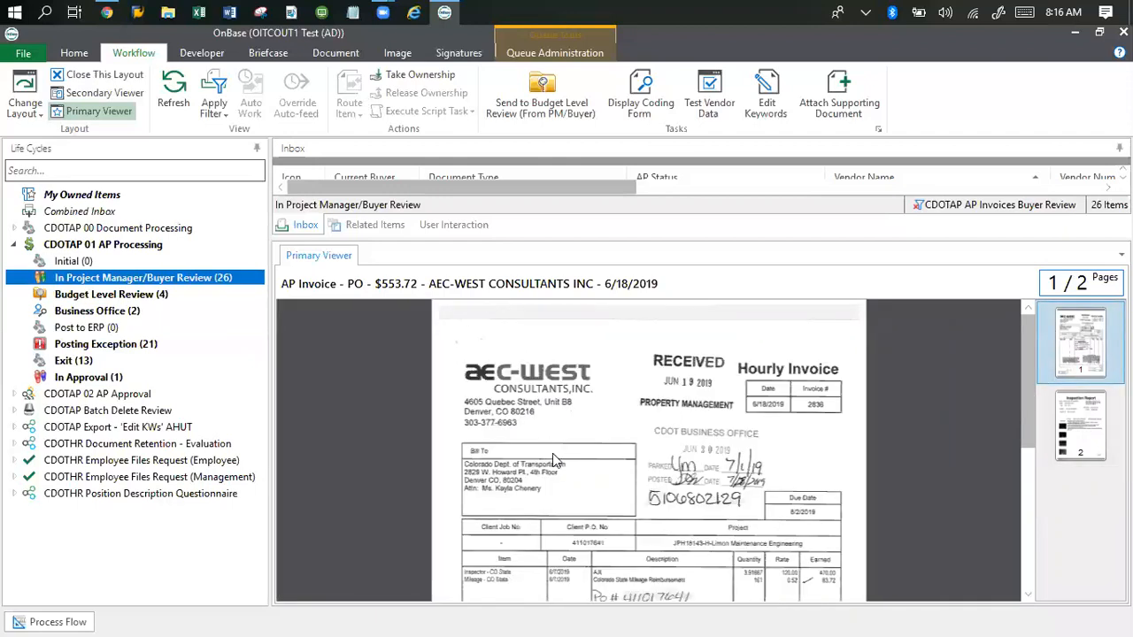
{"action": "scroll", "coordinate": [609, 447], "scroll_direction": "down", "scroll_amount": 5}
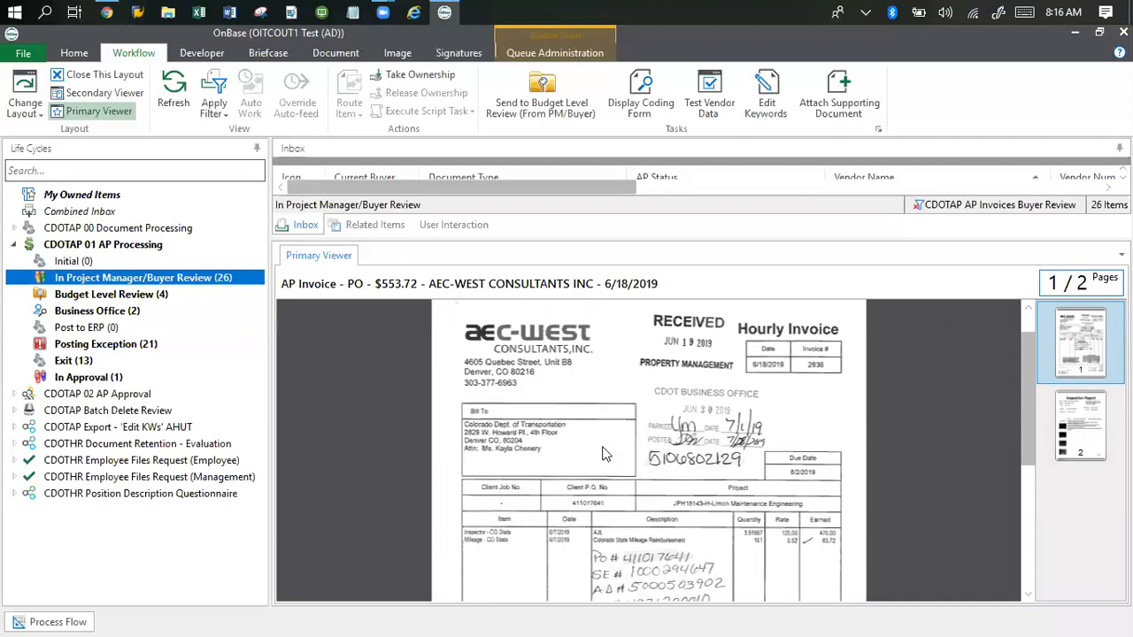
{"action": "scroll", "coordinate": [610, 449], "scroll_direction": "up", "scroll_amount": 5}
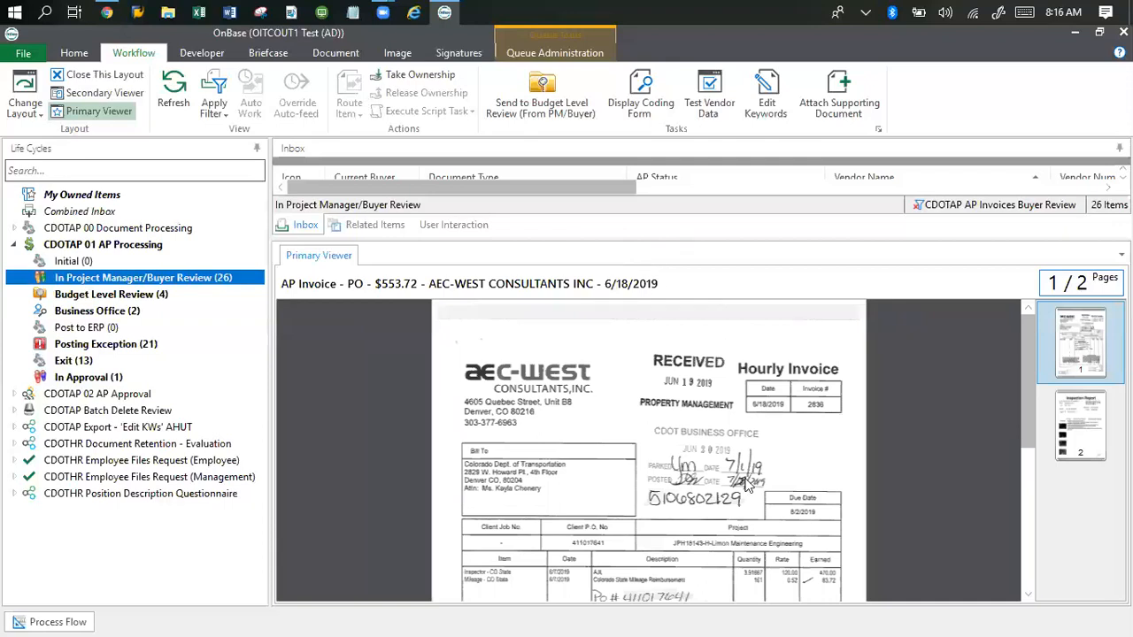
Step: Make the inbox list slightly taller and display the AEC-WEST invoice's coding form in a maximized window
{"action": "left_click_drag", "start_coordinate": [643, 244], "coordinate": [639, 279]}
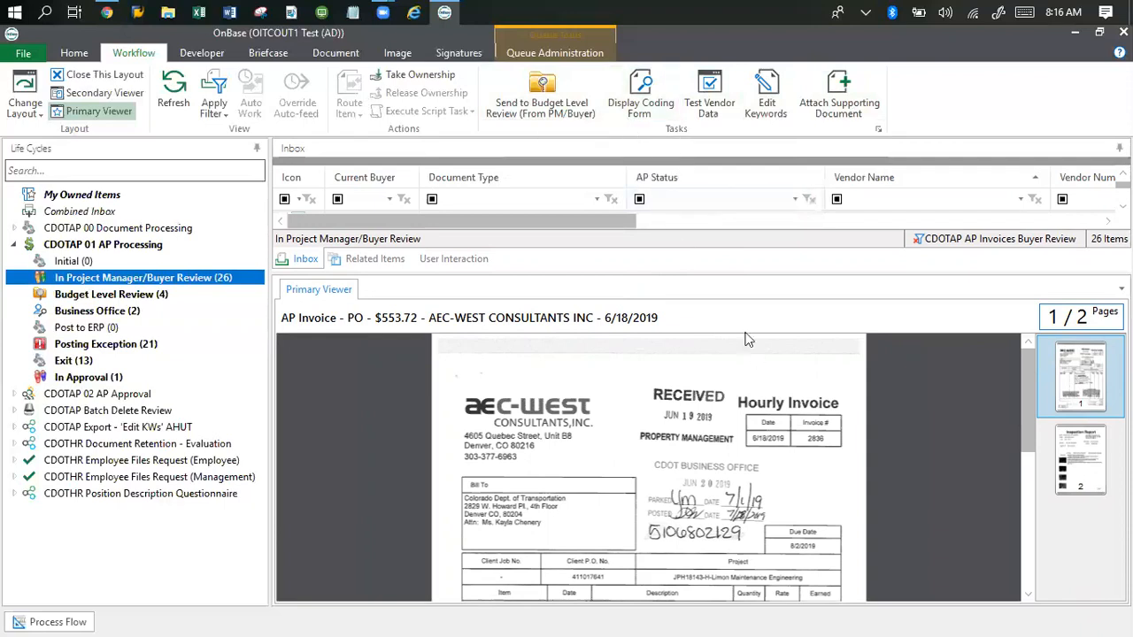
{"action": "left_click", "coordinate": [655, 111]}
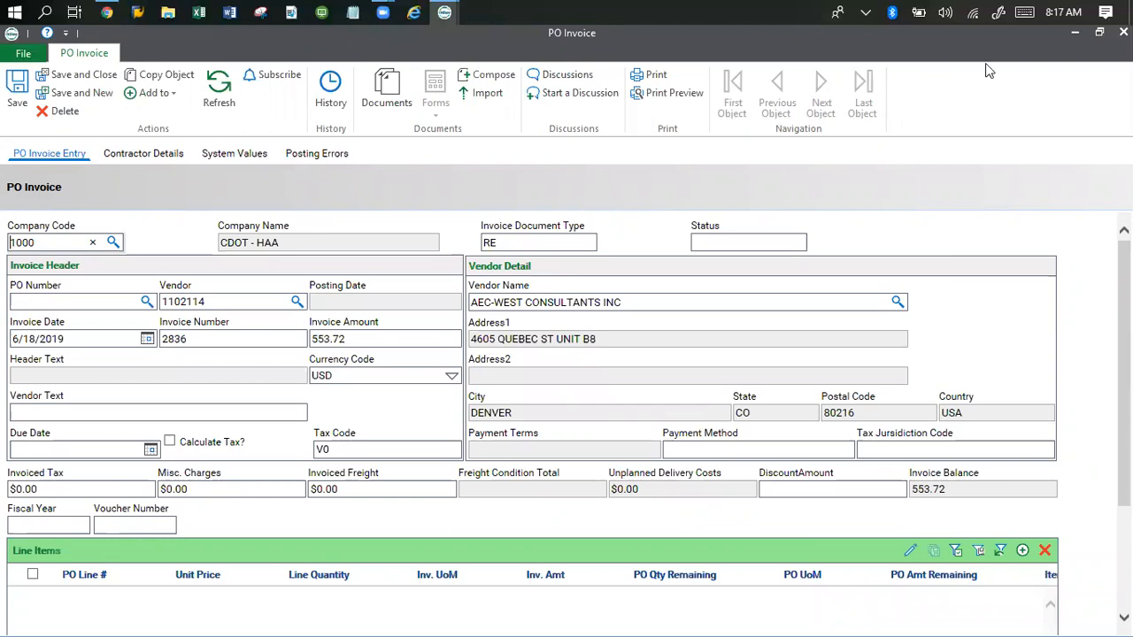
{"action": "left_click", "coordinate": [1100, 33]}
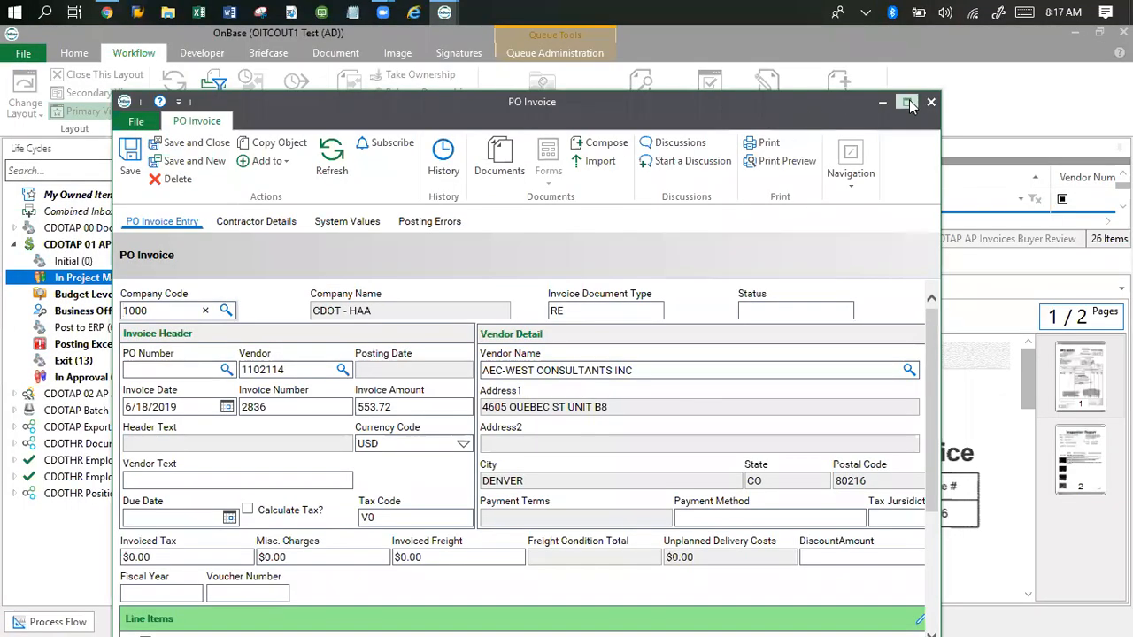
{"action": "left_click", "coordinate": [910, 104]}
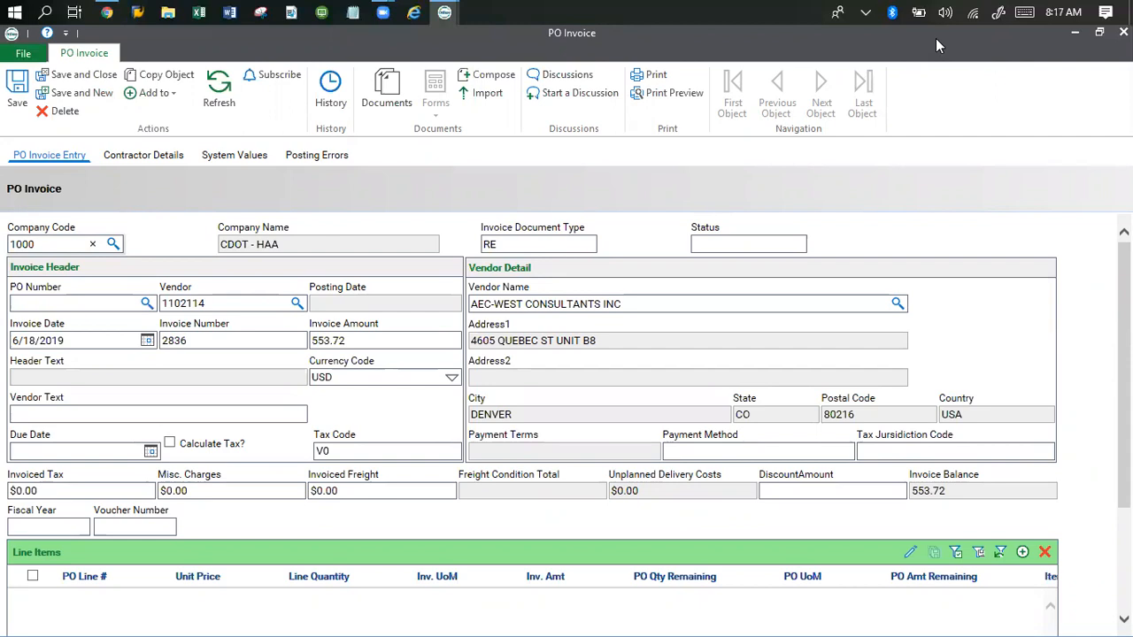
Step: Restore the PO invoice coding form to a smaller window and position it so its header fields are in view
{"action": "double_click", "coordinate": [935, 38]}
{"action": "scroll", "coordinate": [579, 434], "scroll_direction": "up", "scroll_amount": 2}
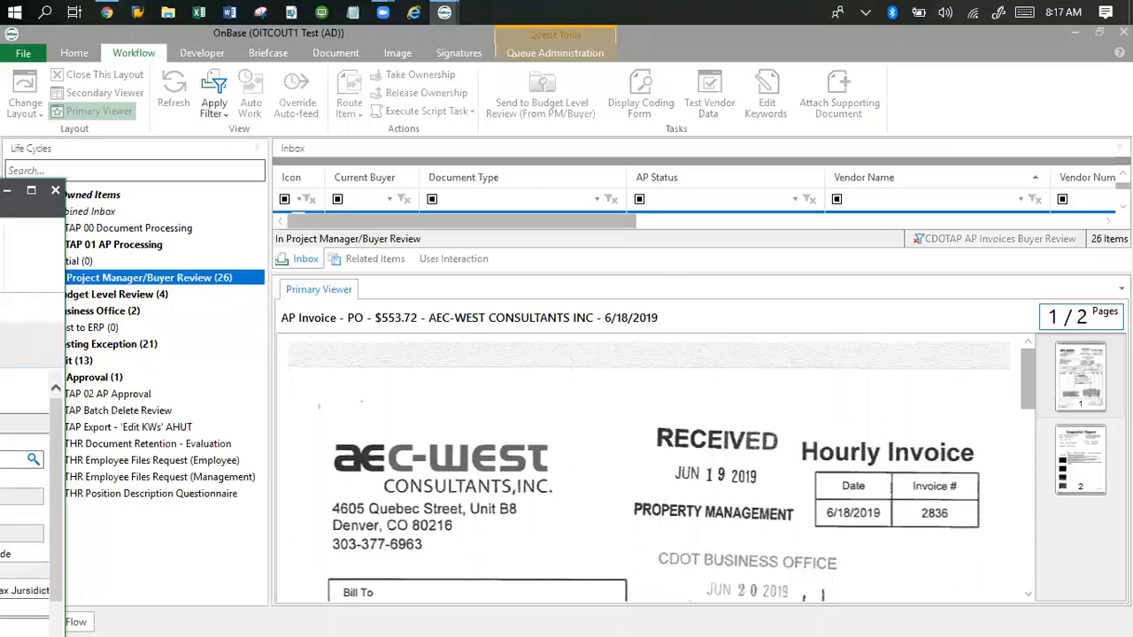
{"action": "left_click_drag", "start_coordinate": [0, 194], "coordinate": [267, 191]}
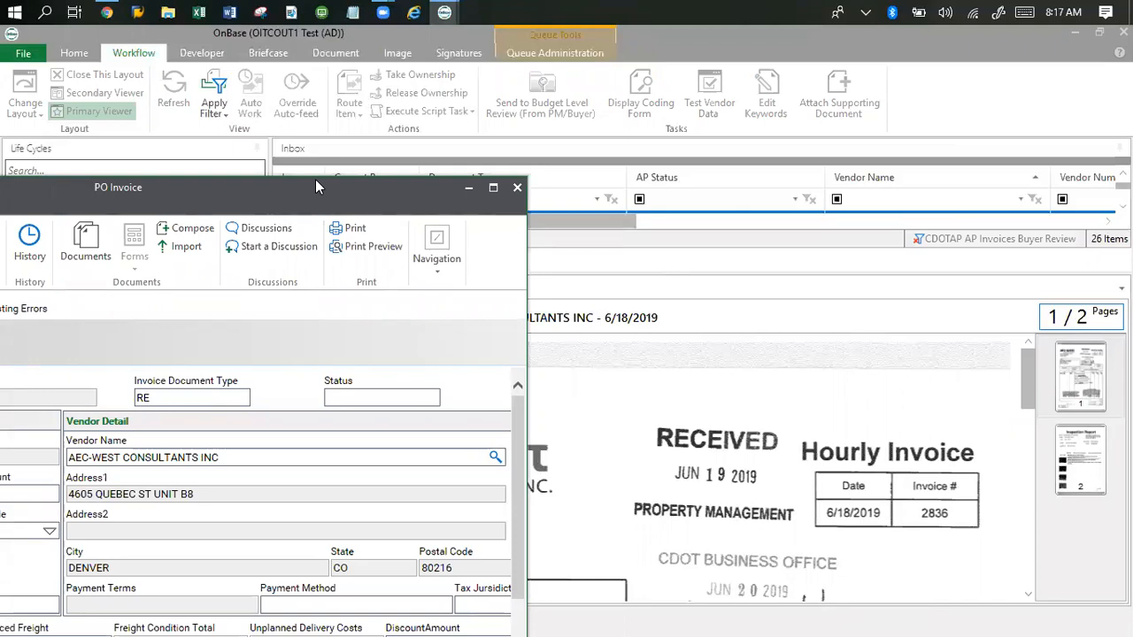
{"action": "left_click_drag", "start_coordinate": [315, 179], "coordinate": [608, 127]}
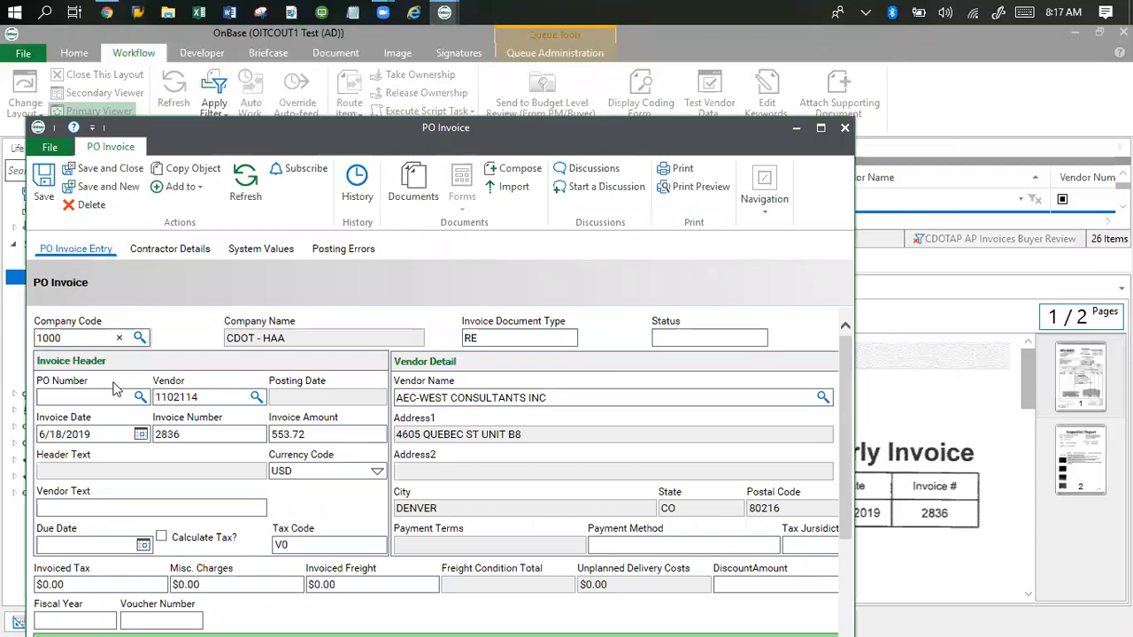
{"action": "left_click", "coordinate": [85, 396]}
{"action": "left_click_drag", "start_coordinate": [615, 133], "coordinate": [682, 121]}
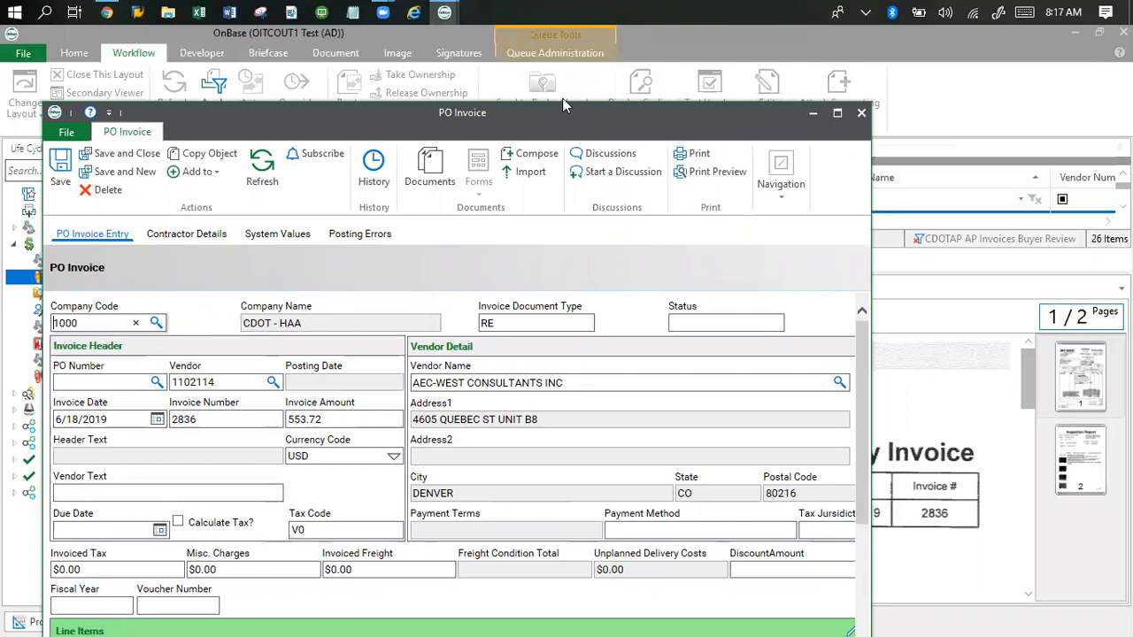
Step: Bring the invoice document forward and find the Client P.O. No. and handwritten PO number on its first page
{"action": "mouse_move", "coordinate": [445, 12]}
{"action": "left_click", "coordinate": [378, 70]}
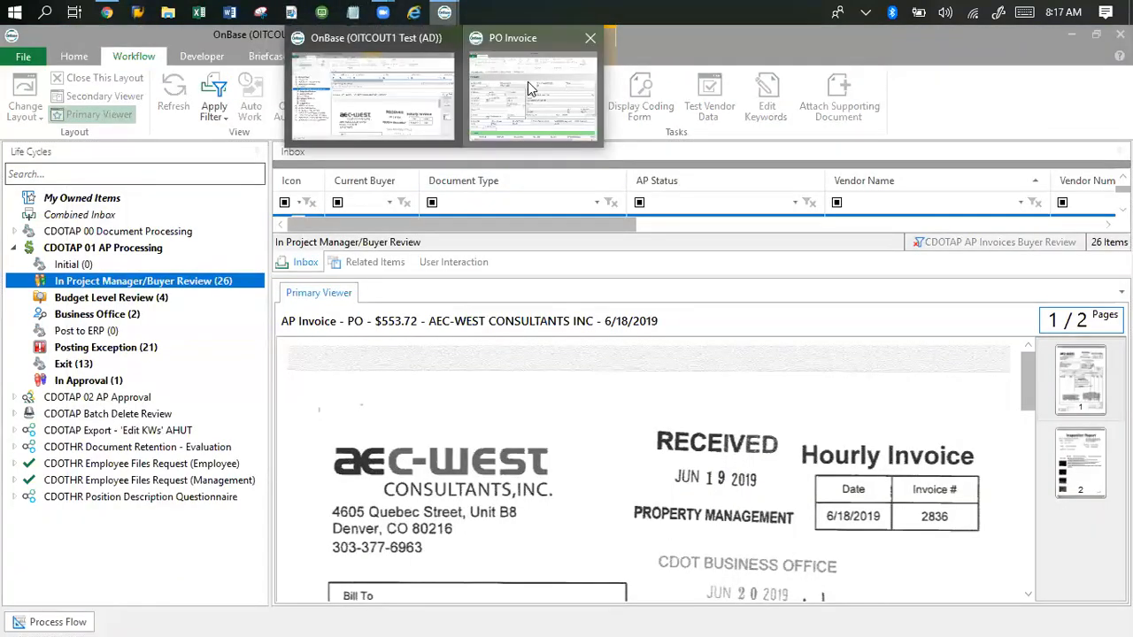
{"action": "left_click", "coordinate": [528, 82]}
{"action": "left_click", "coordinate": [807, 339]}
{"action": "scroll", "coordinate": [806, 345], "scroll_direction": "down", "scroll_amount": 3}
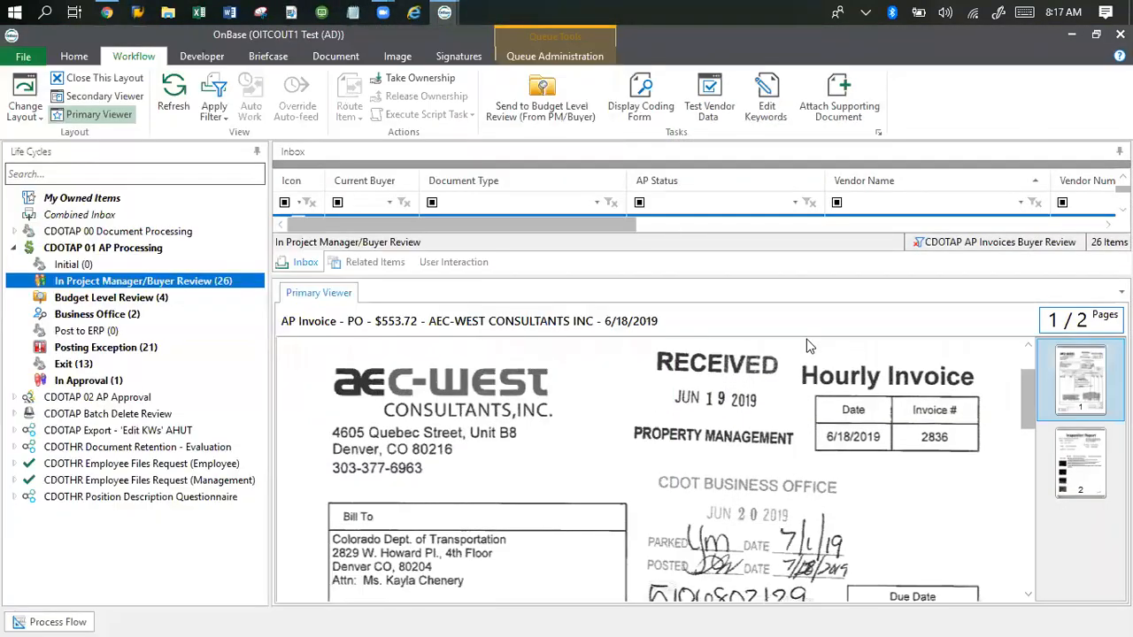
{"action": "scroll", "coordinate": [807, 348], "scroll_direction": "down", "scroll_amount": 3}
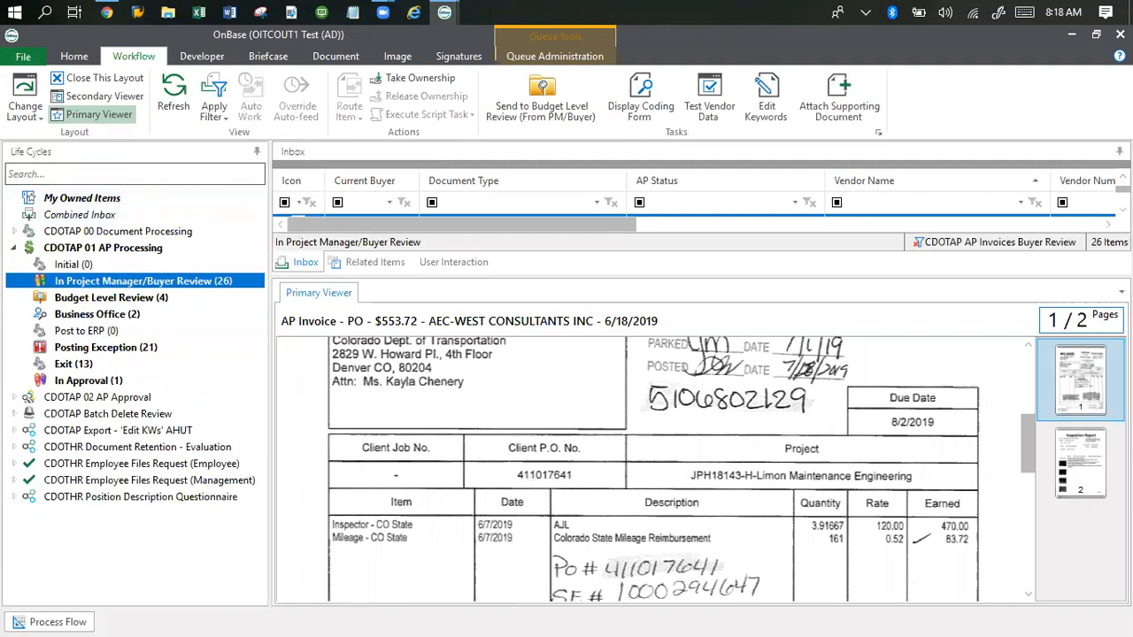
Step: Bring the coding form back to the front and reposition it so the whole Invoice Header is in view
{"action": "key", "text": "alt+Tab"}
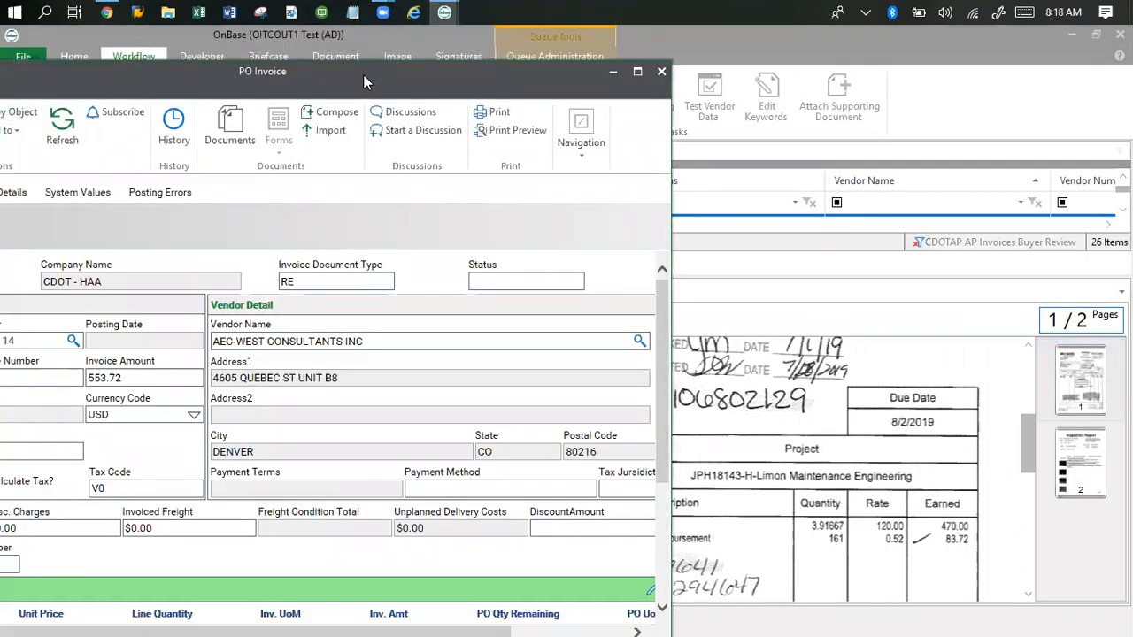
{"action": "left_click_drag", "start_coordinate": [360, 71], "coordinate": [517, 62]}
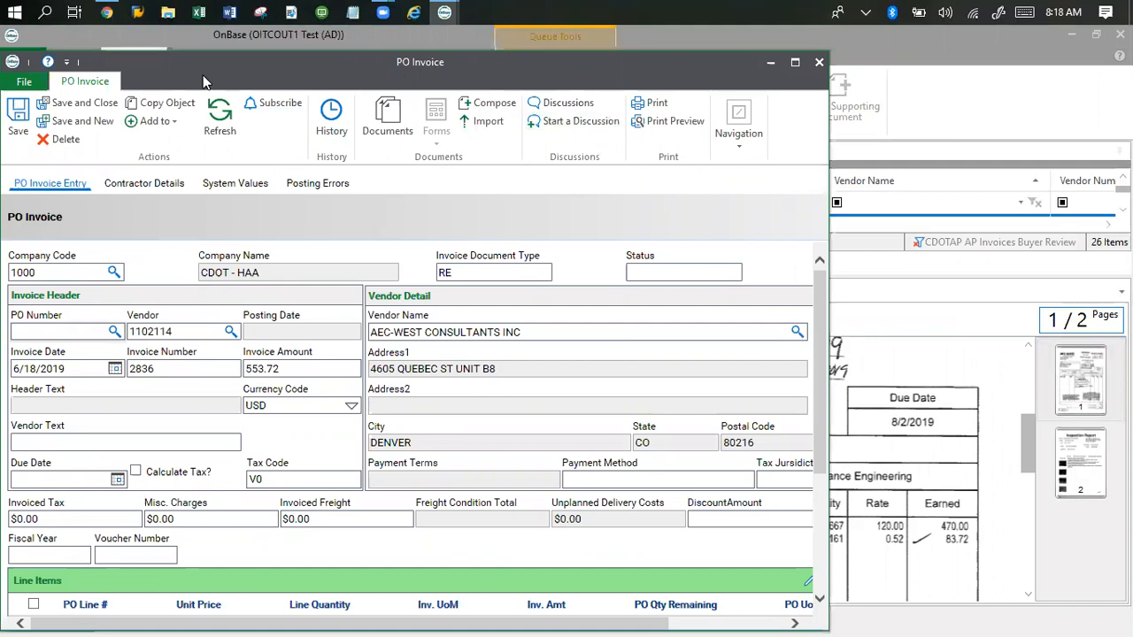
{"action": "left_click_drag", "start_coordinate": [202, 82], "coordinate": [271, 177]}
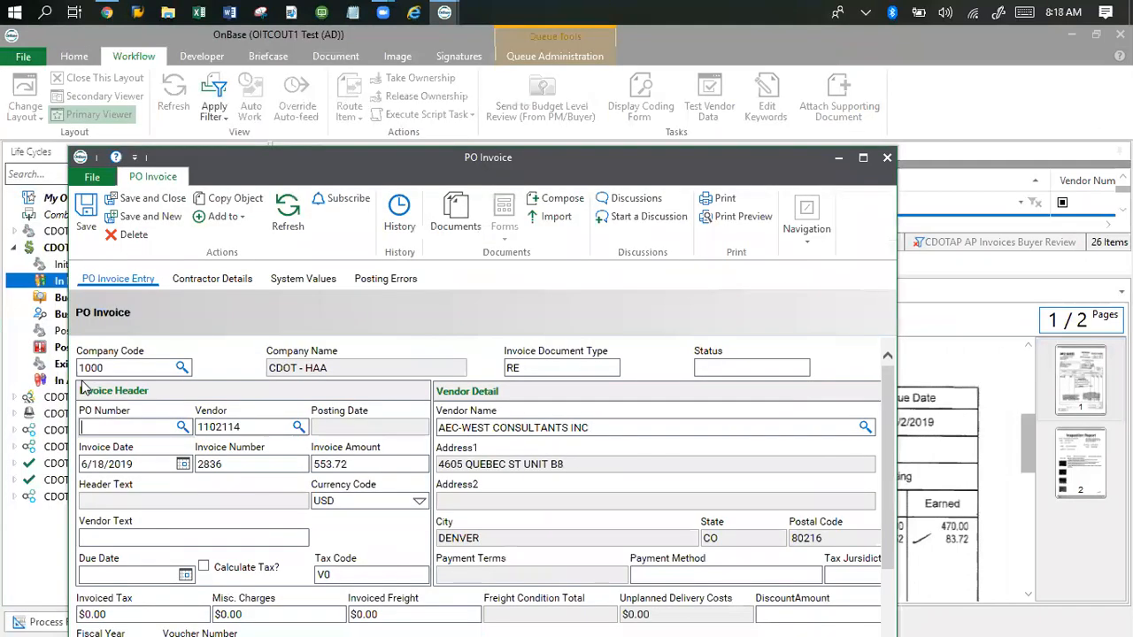
Step: Enter the invoice's Client P.O. number with a leading zero as the PO Number, choose the matching entry, and save the form
{"action": "type", "text": "0411"}
{"action": "left_click_drag", "start_coordinate": [513, 156], "coordinate": [8, 150]}
{"action": "left_click", "coordinate": [540, 478]}
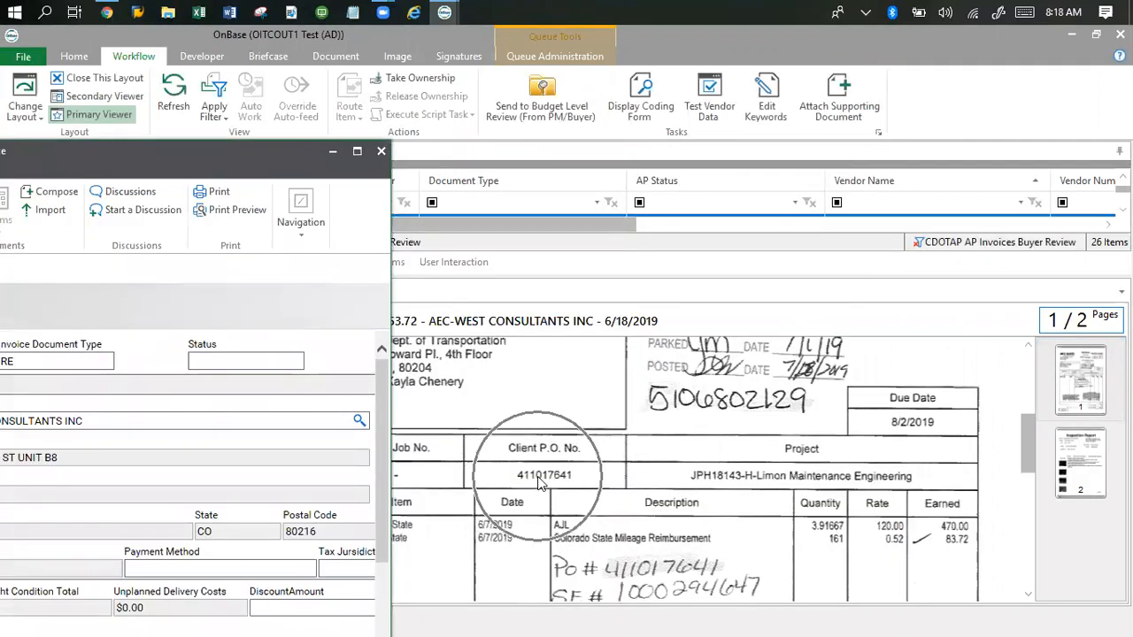
{"action": "left_click", "coordinate": [157, 171]}
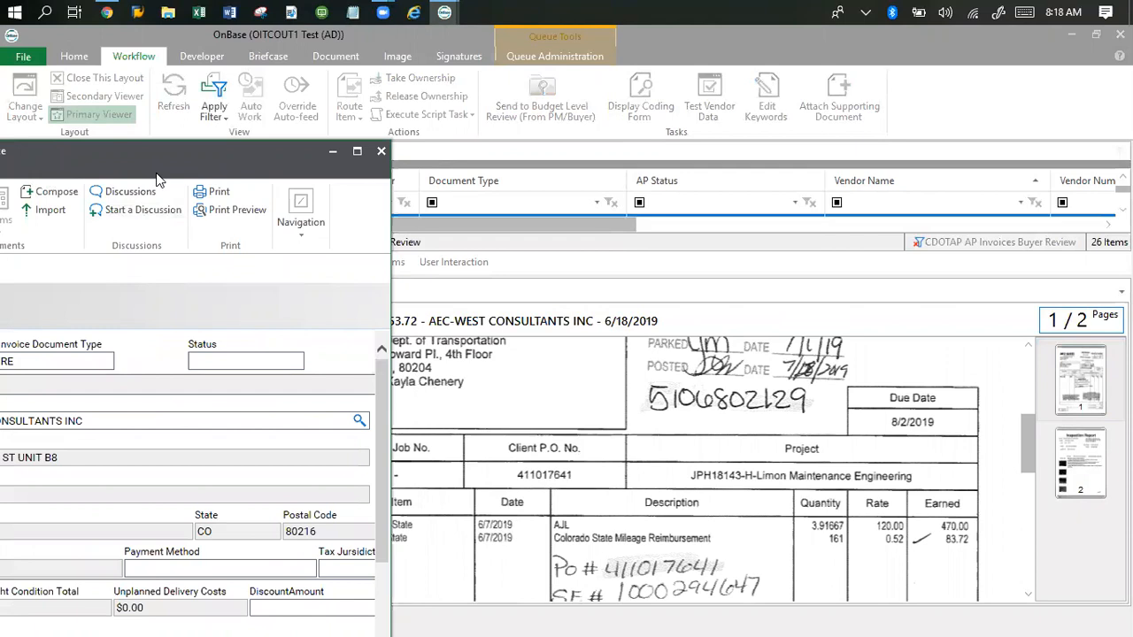
{"action": "left_click_drag", "start_coordinate": [157, 158], "coordinate": [508, 158]}
{"action": "left_click_drag", "start_coordinate": [237, 159], "coordinate": [387, 153]}
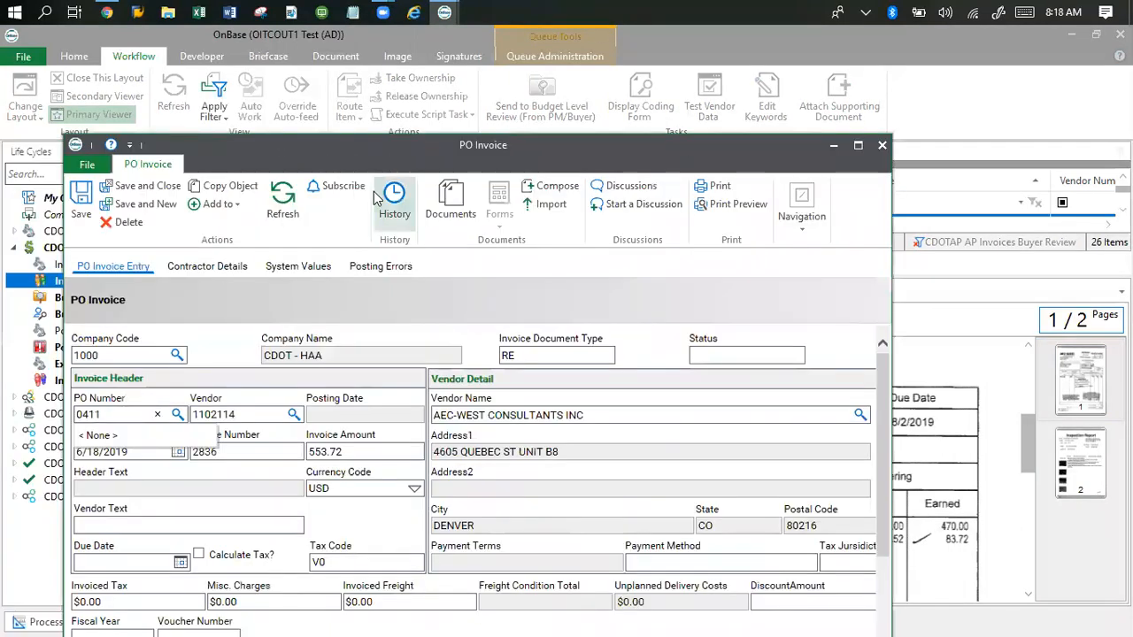
{"action": "type", "text": "01"}
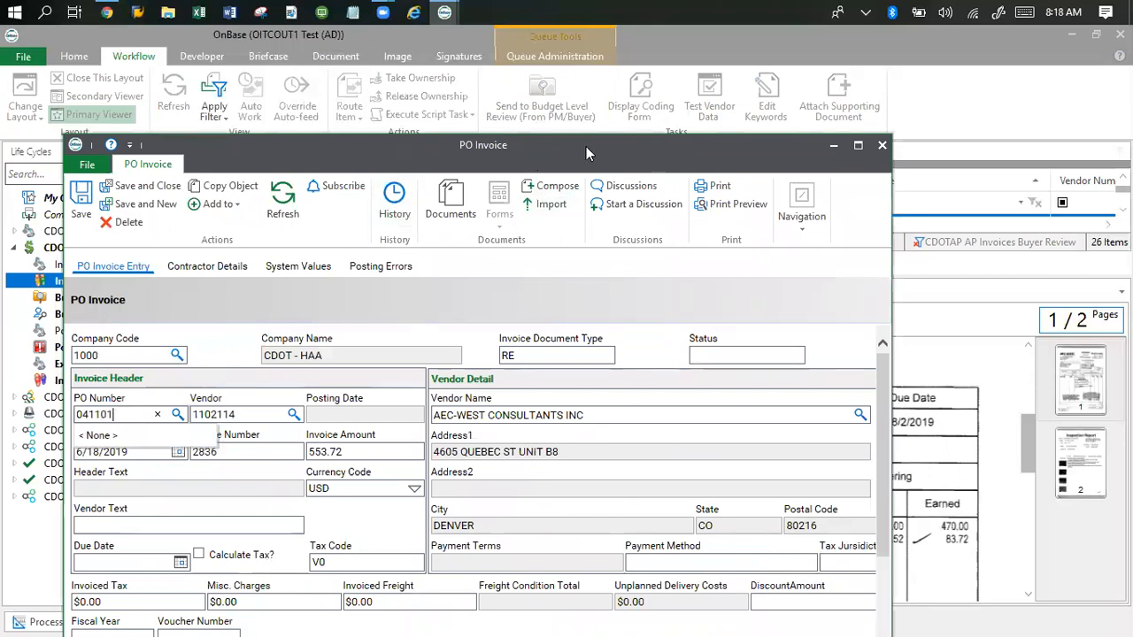
{"action": "left_click_drag", "start_coordinate": [586, 153], "coordinate": [1132, 140]}
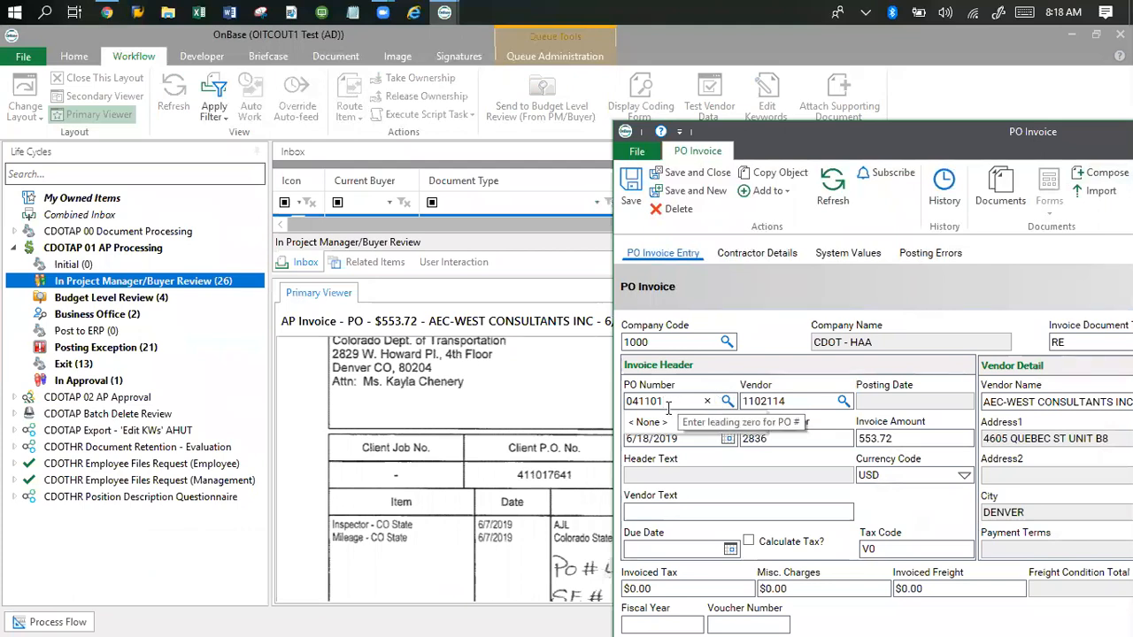
{"action": "type", "text": "7641"}
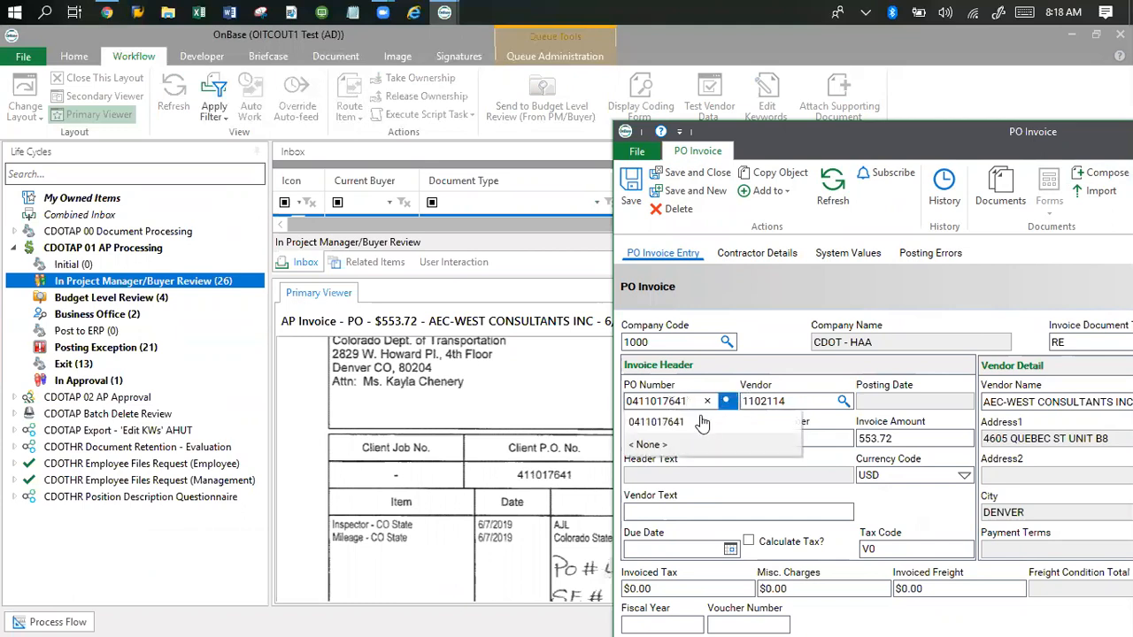
{"action": "left_click", "coordinate": [656, 425]}
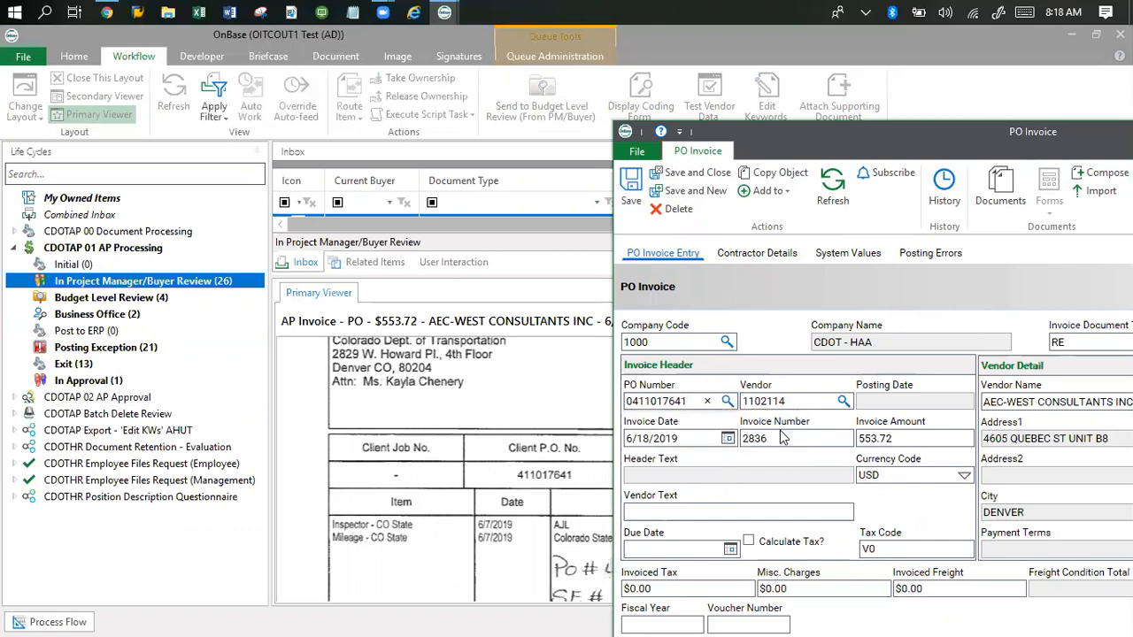
{"action": "double_click", "coordinate": [881, 137]}
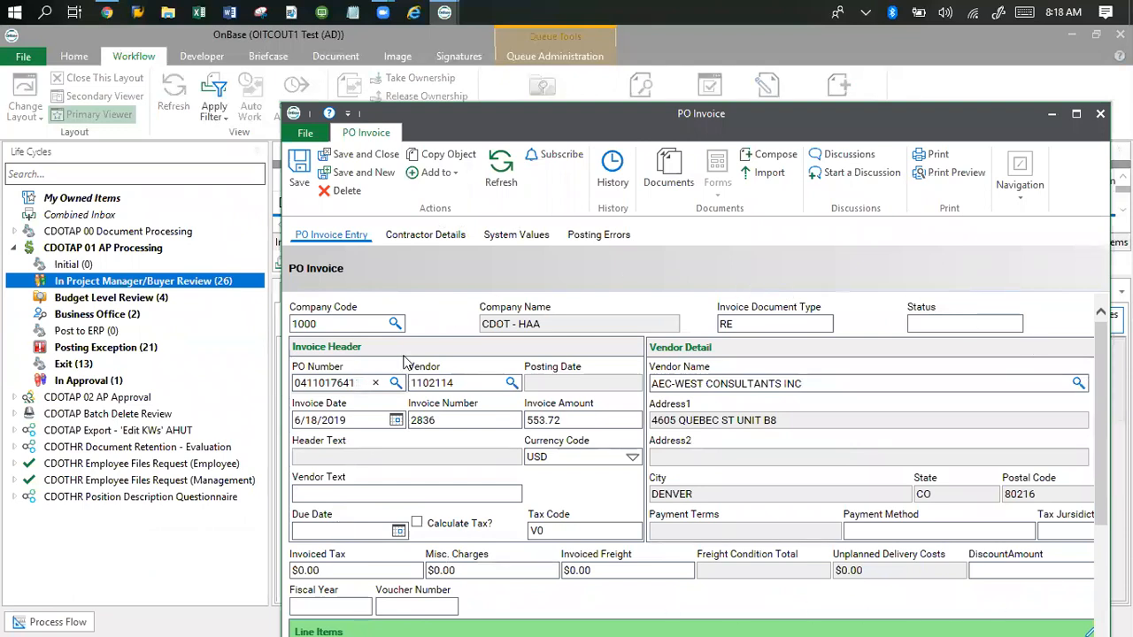
{"action": "left_click", "coordinate": [301, 168]}
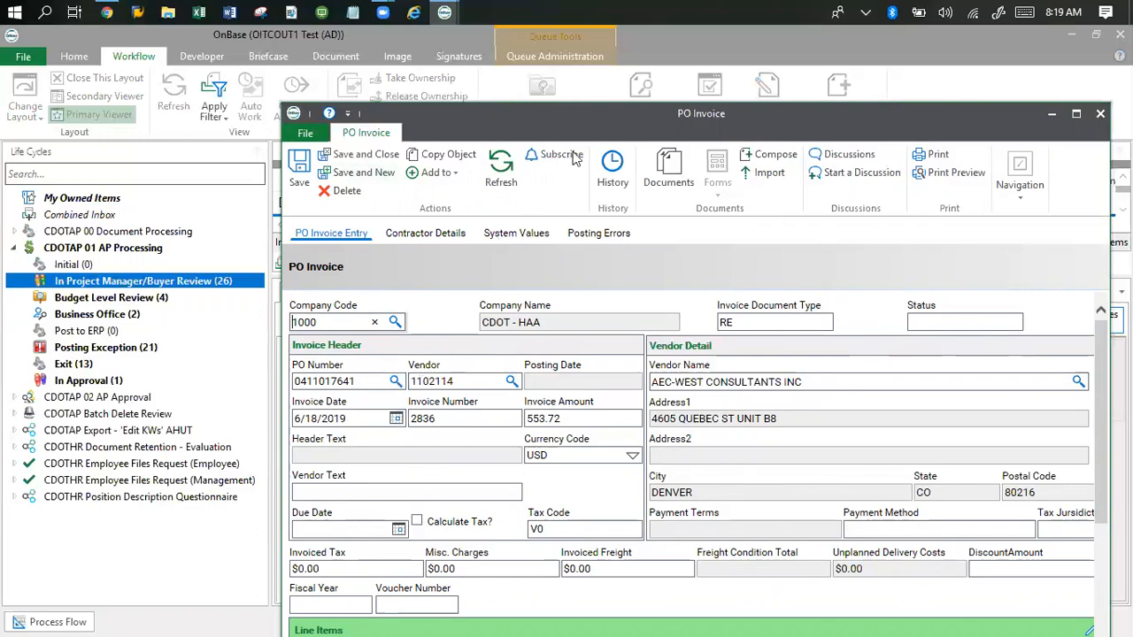
Step: Enter "Payment for Inv 2836" as the Vendor Text of the PO invoice
{"action": "left_click", "coordinate": [327, 489]}
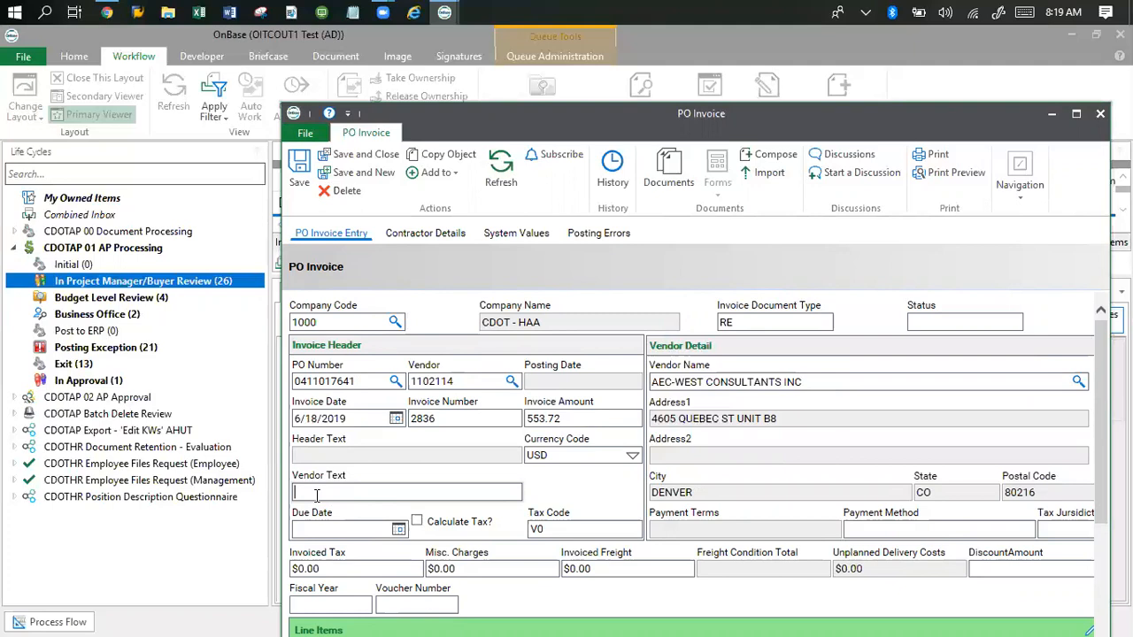
{"action": "type", "text": "ay"}
{"action": "type", "text": "ment for "}
{"action": "type", "text": "In v"}
{"action": "type", "text": "v "}
{"action": "type", "text": "28"}
{"action": "type", "text": "36"}
Step: Move the coding form aside and check the totals and handwritten note at the end of the invoice's first page
{"action": "left_click_drag", "start_coordinate": [748, 119], "coordinate": [613, 91]}
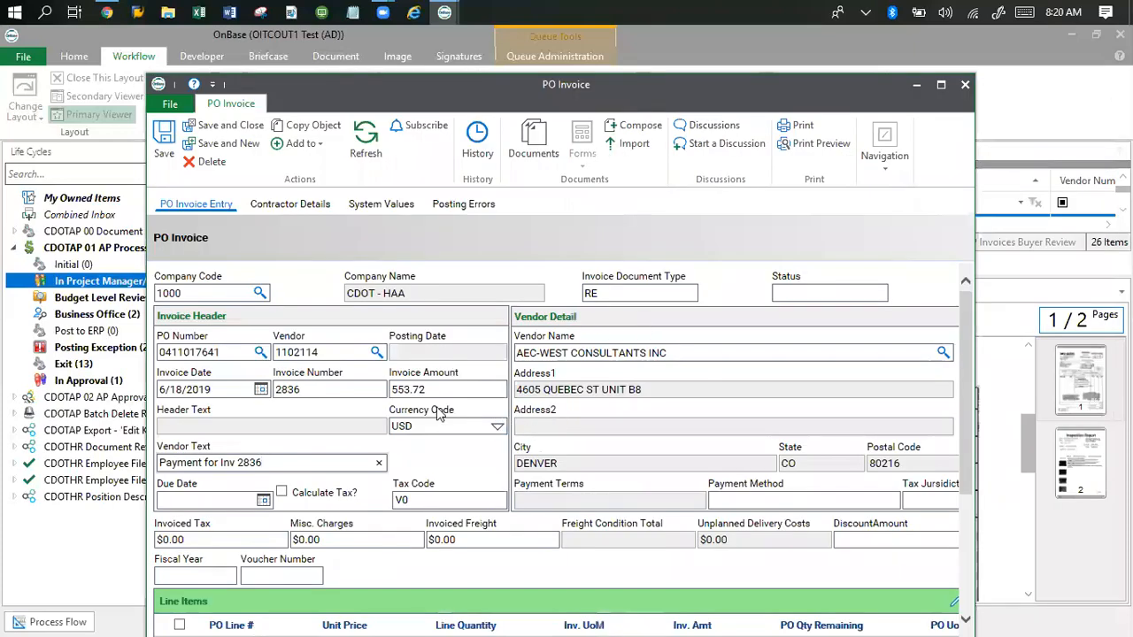
{"action": "left_click_drag", "start_coordinate": [656, 82], "coordinate": [239, 65]}
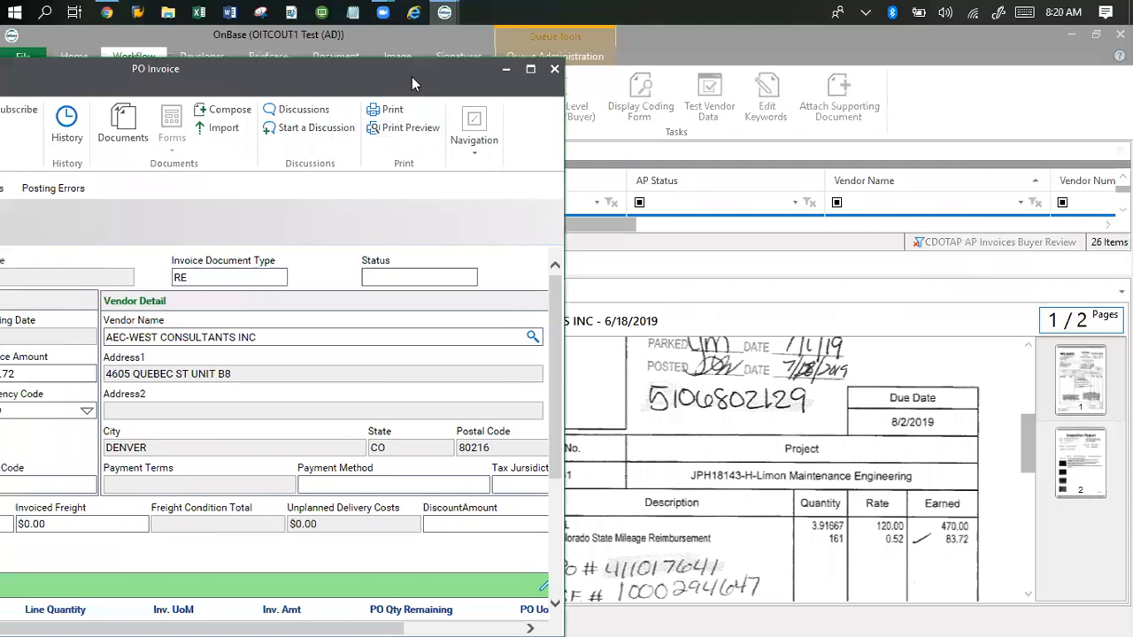
{"action": "left_click_drag", "start_coordinate": [411, 76], "coordinate": [598, 74]}
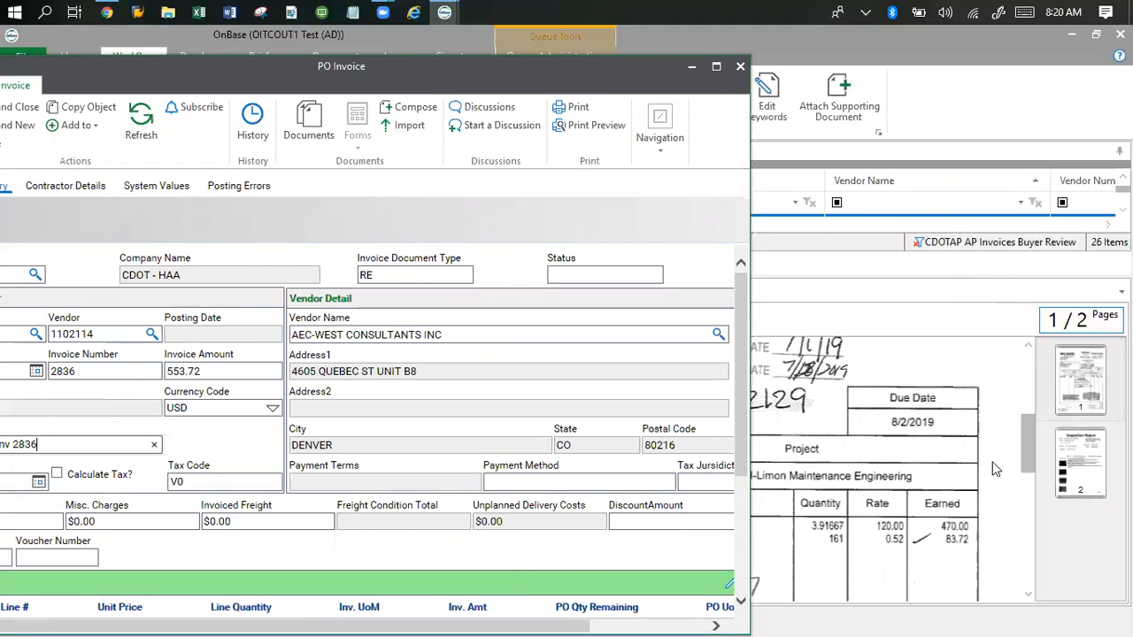
{"action": "left_click_drag", "start_coordinate": [1029, 448], "coordinate": [1035, 580]}
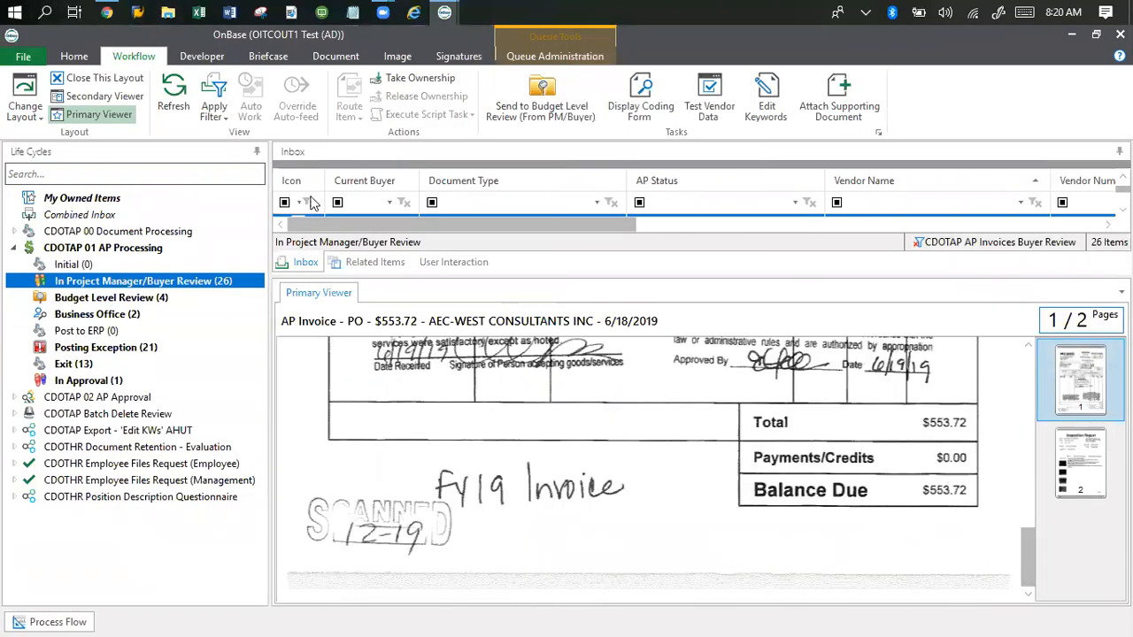
Step: Return to the coding form, move it fully into view, and save it with the new vendor text
{"action": "key", "text": "alt+Tab"}
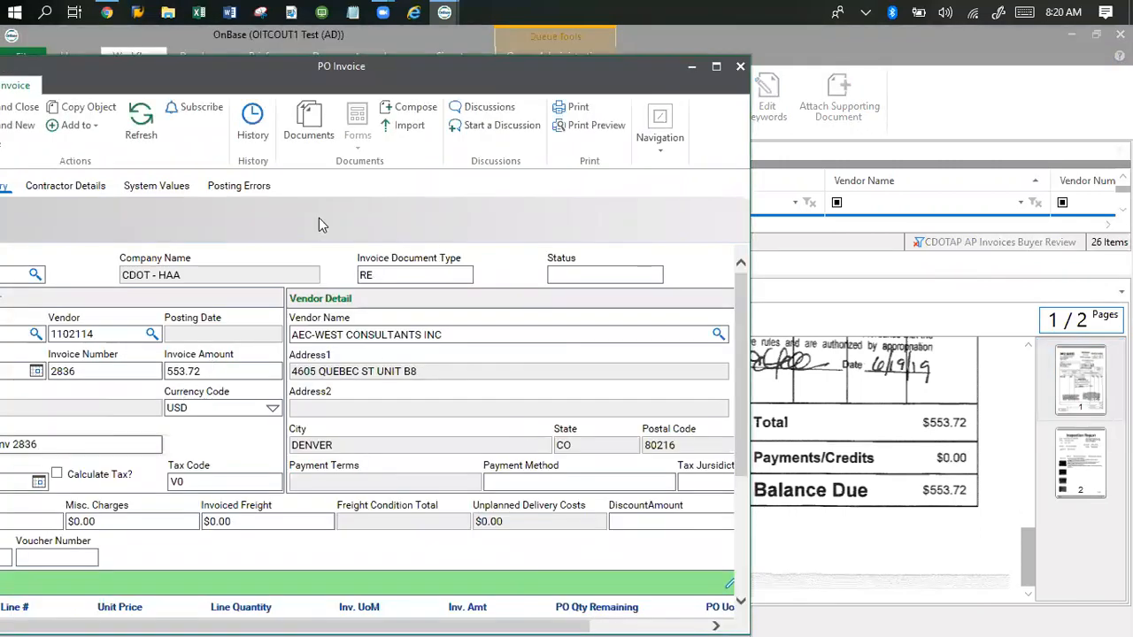
{"action": "left_click_drag", "start_coordinate": [454, 72], "coordinate": [544, 67]}
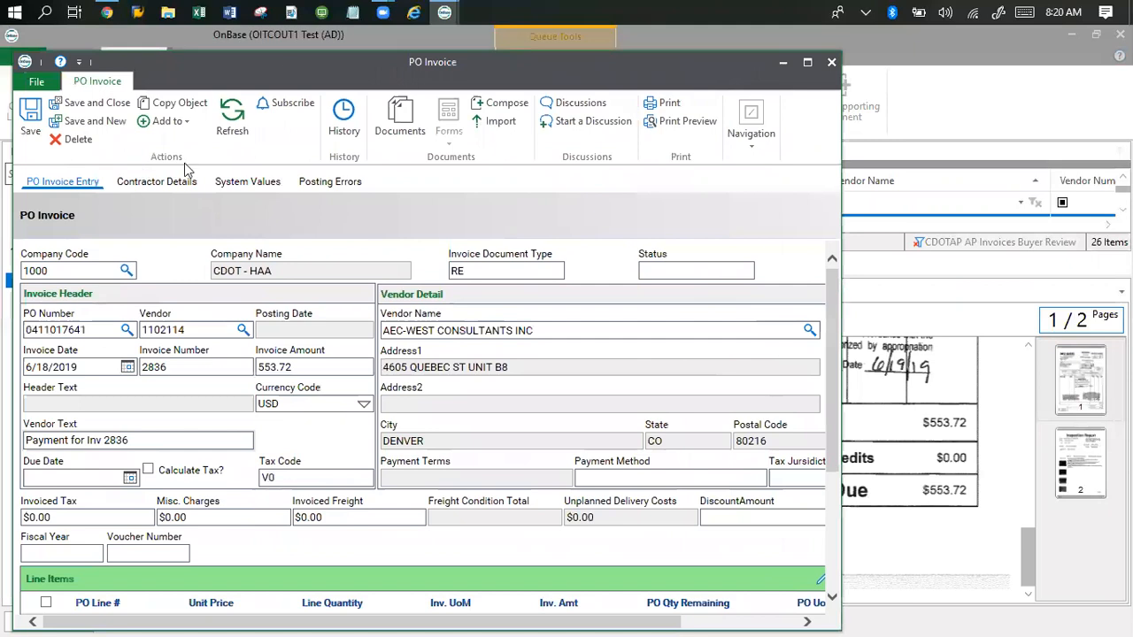
{"action": "left_click_drag", "start_coordinate": [299, 82], "coordinate": [370, 78]}
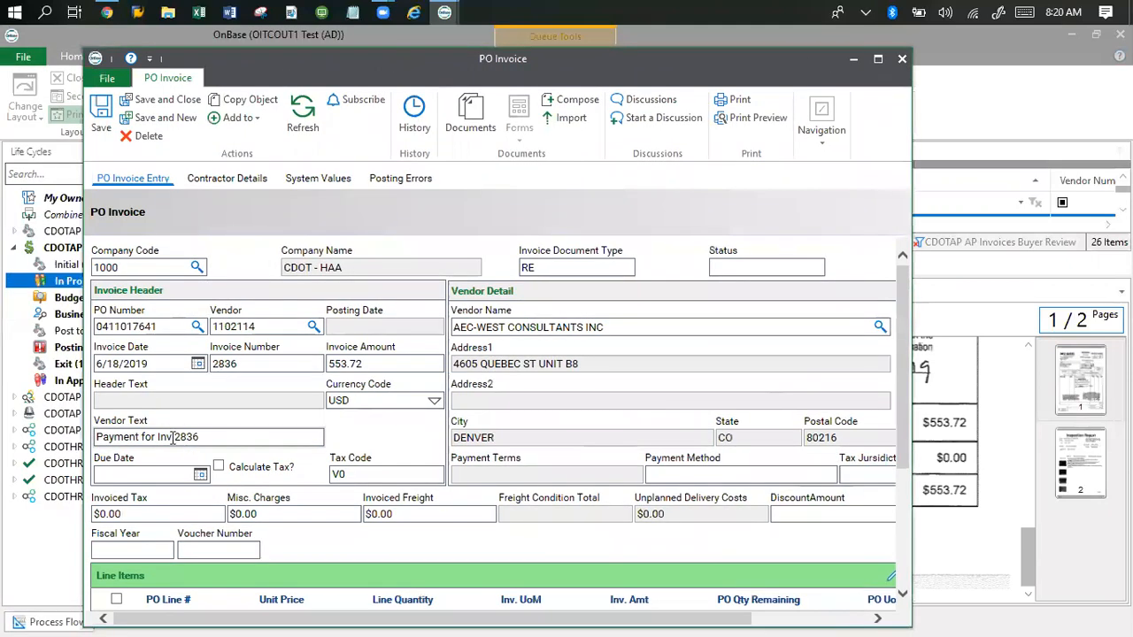
{"action": "left_click", "coordinate": [100, 122]}
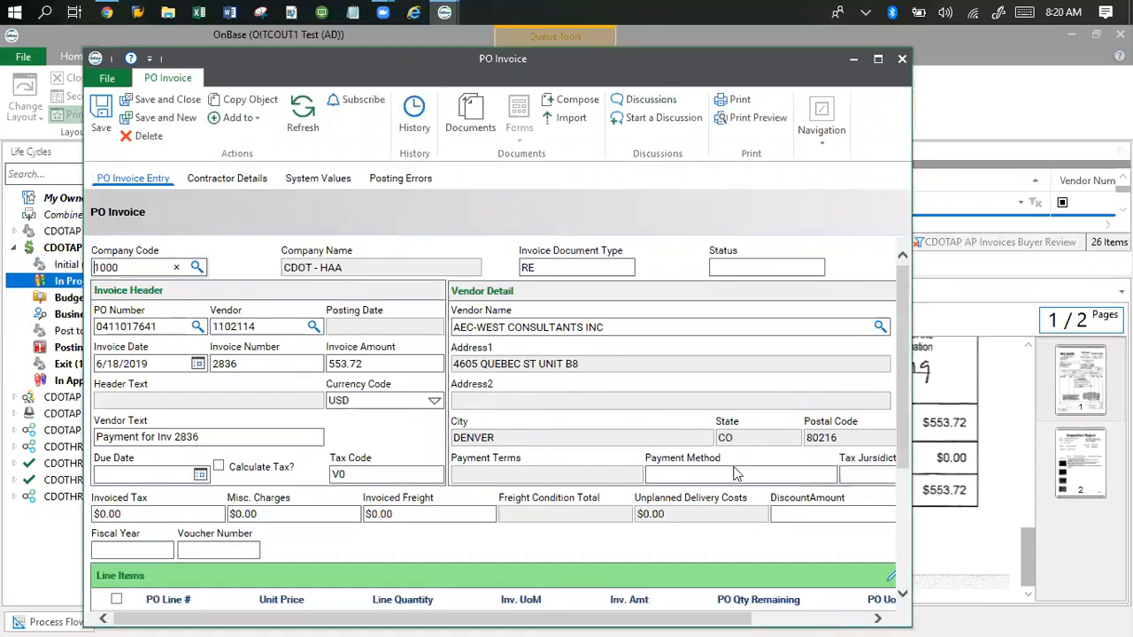
Step: Widen the coding form window and bring the Line Items section with its editing controls into view
{"action": "scroll", "coordinate": [726, 501], "scroll_direction": "down", "scroll_amount": 3}
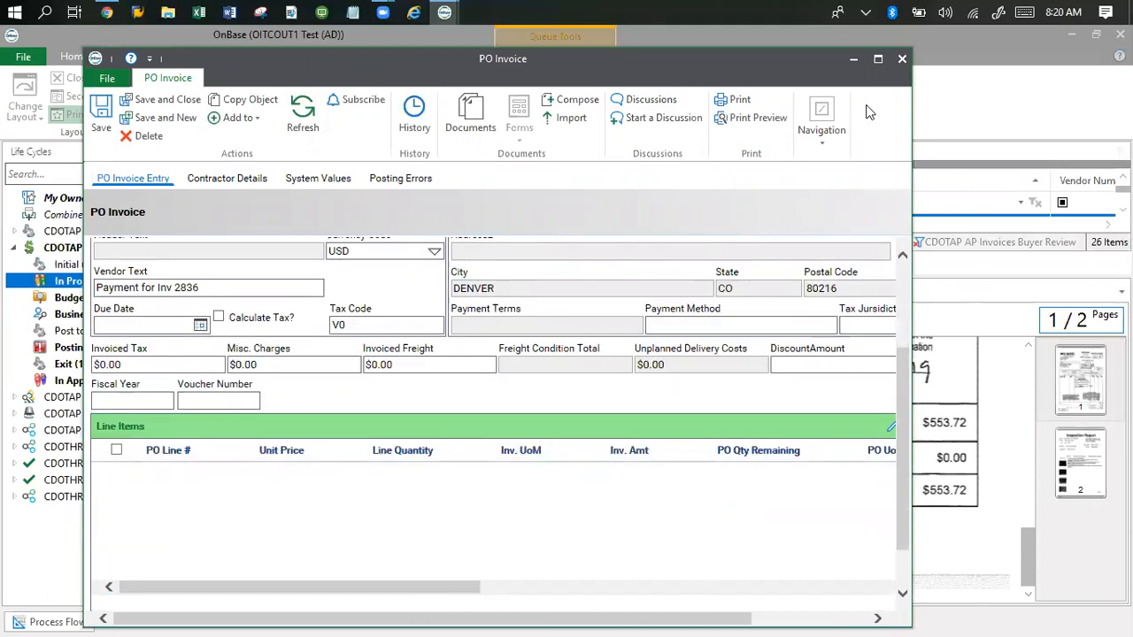
{"action": "scroll", "coordinate": [416, 549], "scroll_direction": "up", "scroll_amount": 2}
{"action": "scroll", "coordinate": [416, 549], "scroll_direction": "down", "scroll_amount": 1}
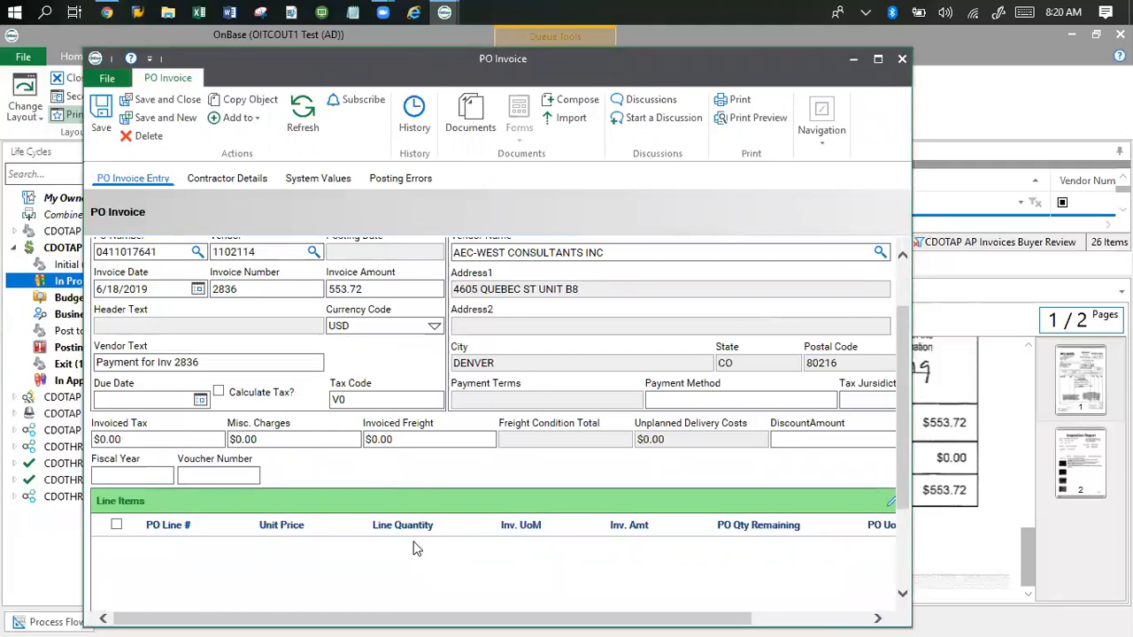
{"action": "scroll", "coordinate": [416, 549], "scroll_direction": "up", "scroll_amount": 1}
{"action": "scroll", "coordinate": [416, 549], "scroll_direction": "down", "scroll_amount": 1}
{"action": "left_click_drag", "start_coordinate": [427, 618], "coordinate": [426, 618]}
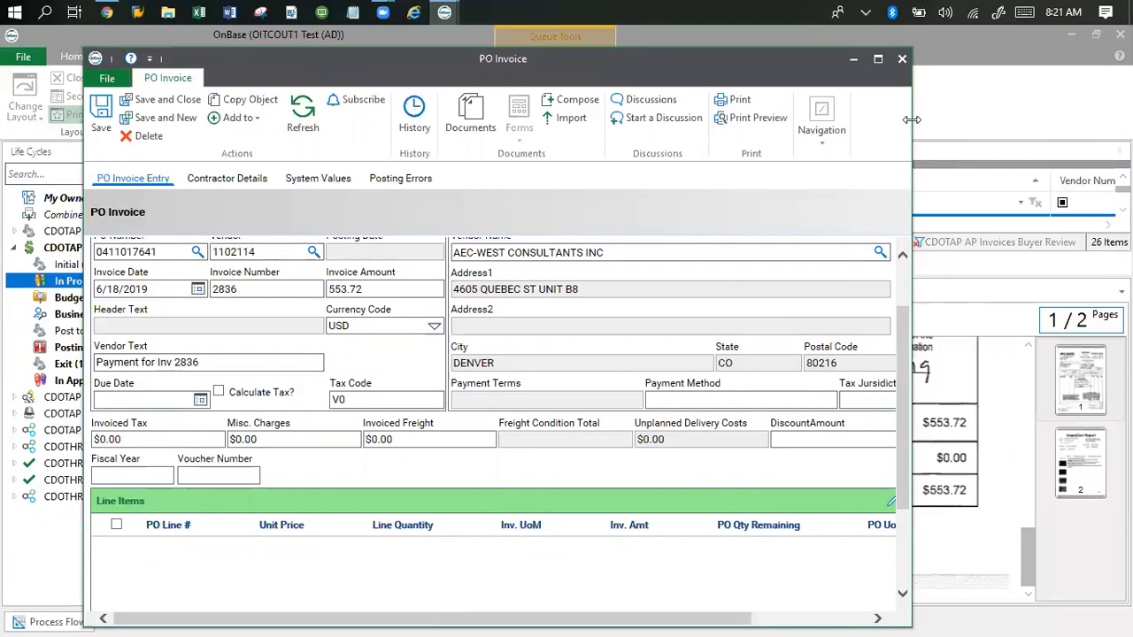
{"action": "left_click_drag", "start_coordinate": [912, 119], "coordinate": [1030, 120]}
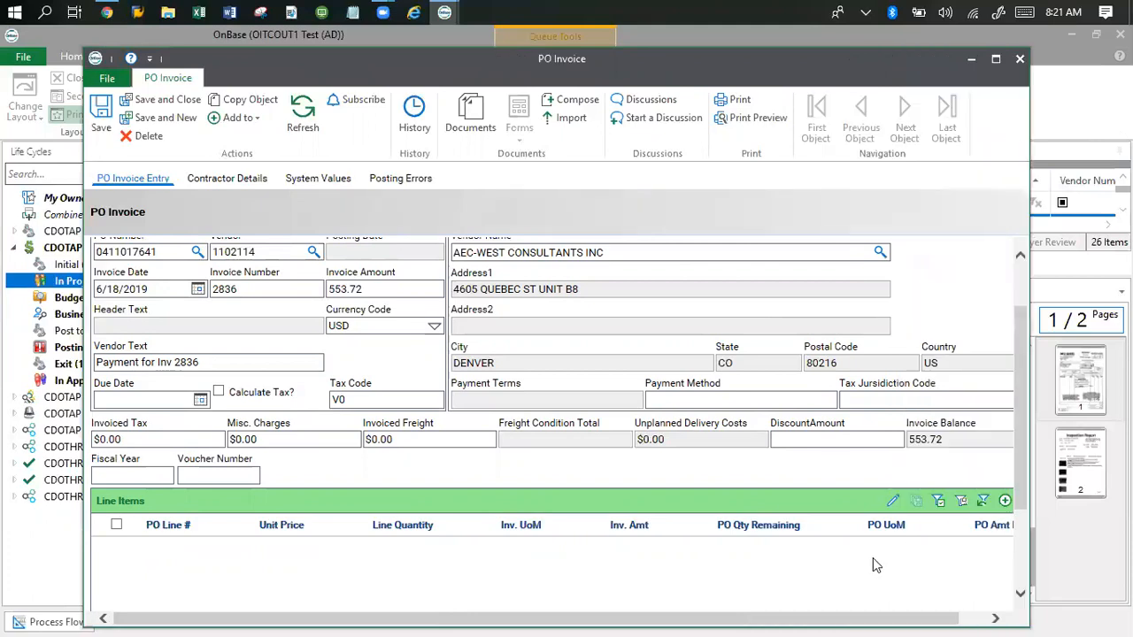
{"action": "left_click_drag", "start_coordinate": [781, 618], "coordinate": [809, 618]}
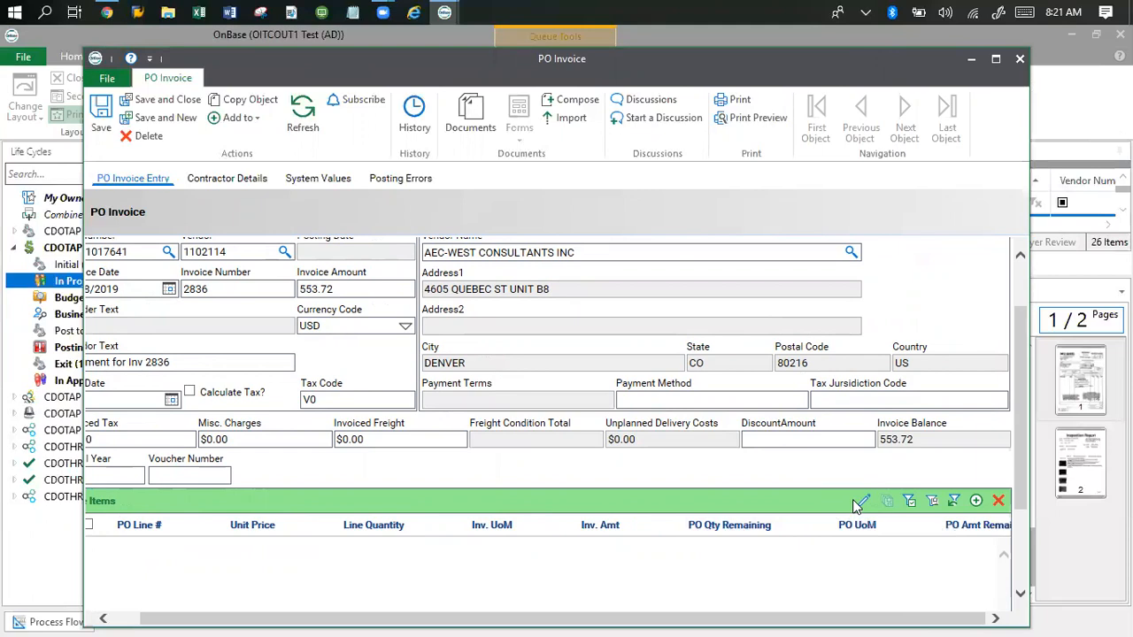
Step: Add PO line 1, "AEC-West Code Review - FY 19", to the invoice's line items
{"action": "left_click", "coordinate": [977, 502]}
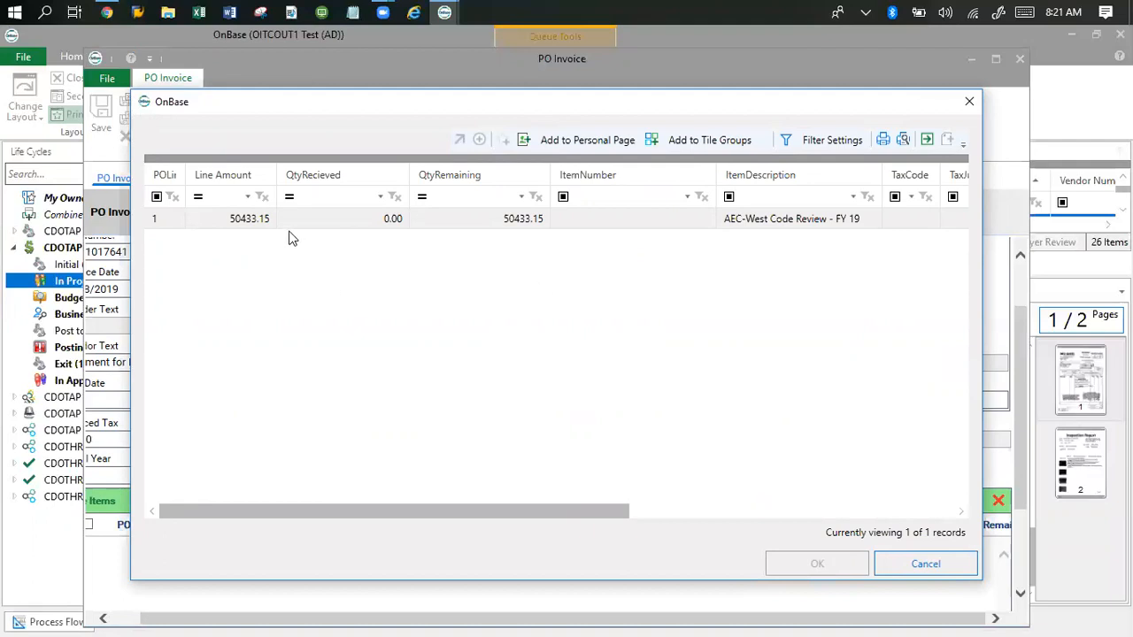
{"action": "left_click", "coordinate": [246, 222]}
{"action": "left_click", "coordinate": [235, 223]}
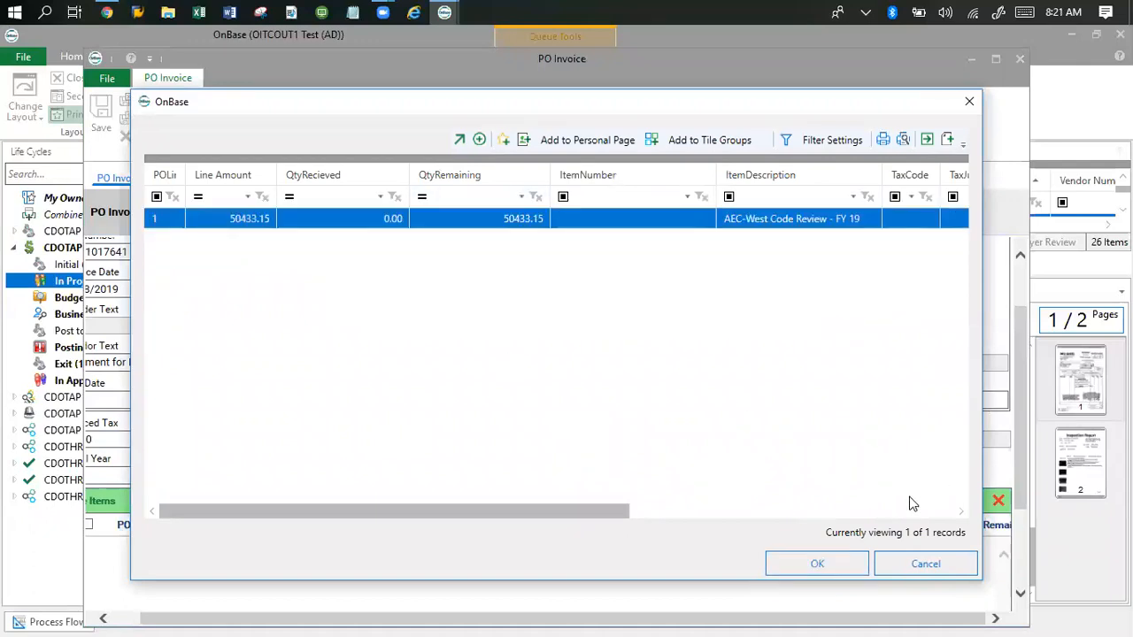
{"action": "left_click", "coordinate": [819, 565]}
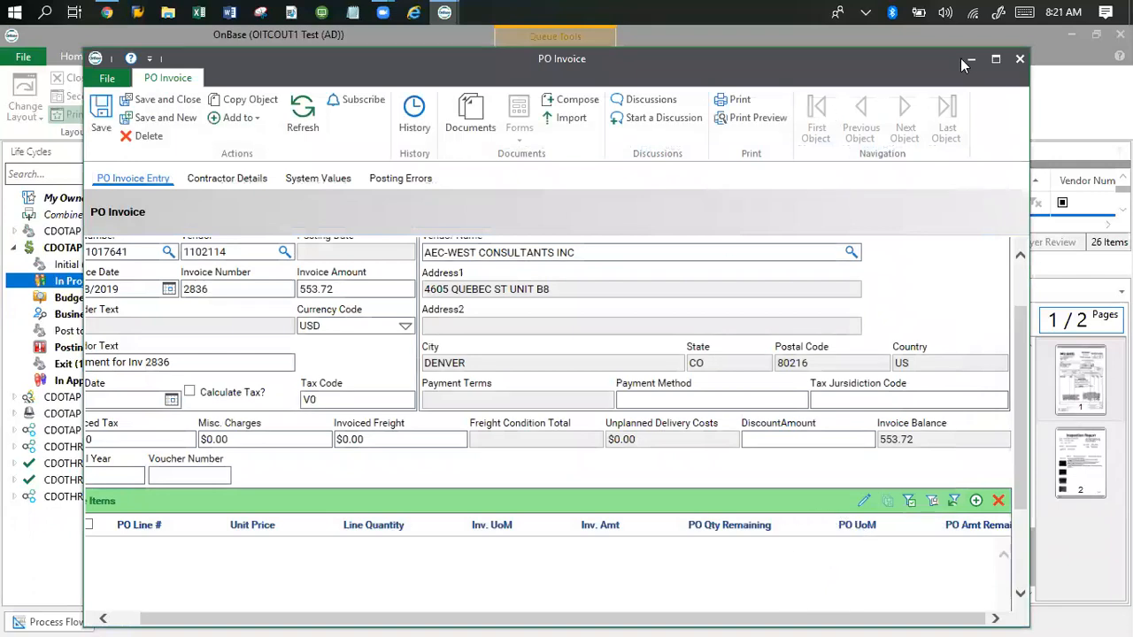
Step: Maximize the coding form and bring the whole Line Items section into view
{"action": "left_click", "coordinate": [992, 57]}
{"action": "scroll", "coordinate": [994, 410], "scroll_direction": "down", "scroll_amount": 3}
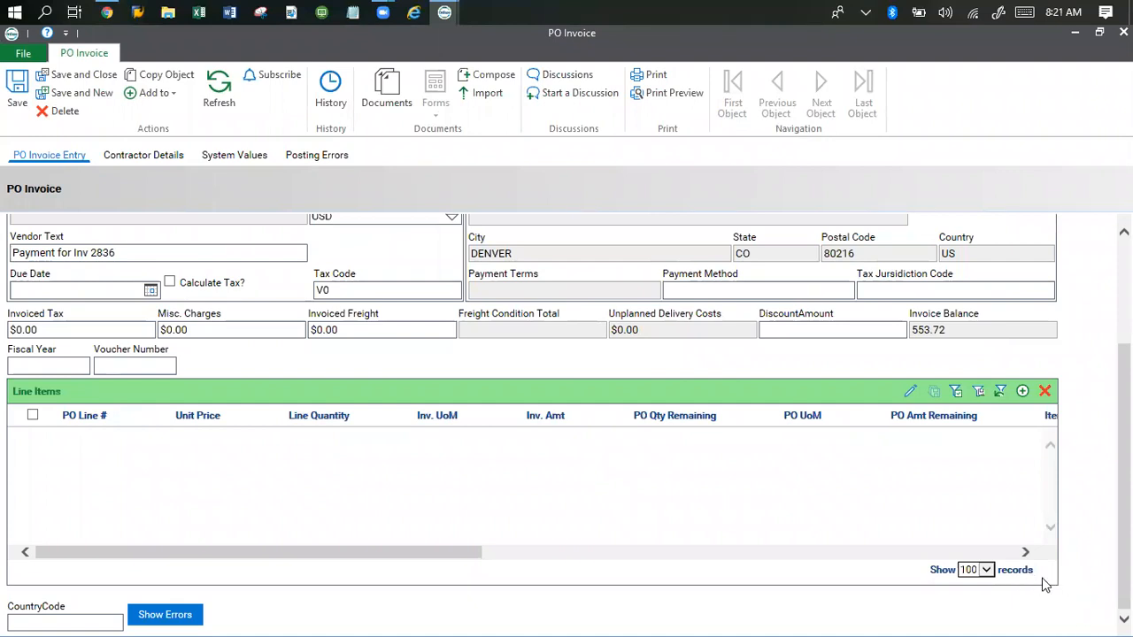
{"action": "key", "text": "ctrl"}
{"action": "key", "text": "ctrl"}
{"action": "key", "text": "ctrl"}
{"action": "key", "text": "ctrl"}
{"action": "key", "text": "ctrl"}
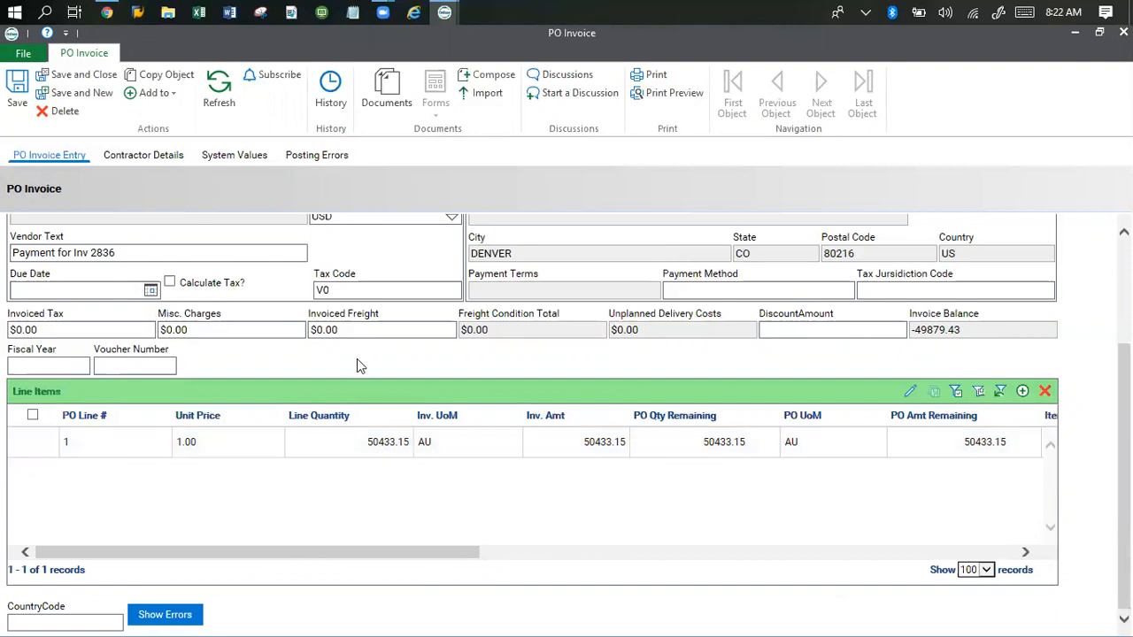
Step: Open PO line 1 for editing and set its Line Quantity to 553.72
{"action": "scroll", "coordinate": [355, 366], "scroll_direction": "up", "scroll_amount": 1}
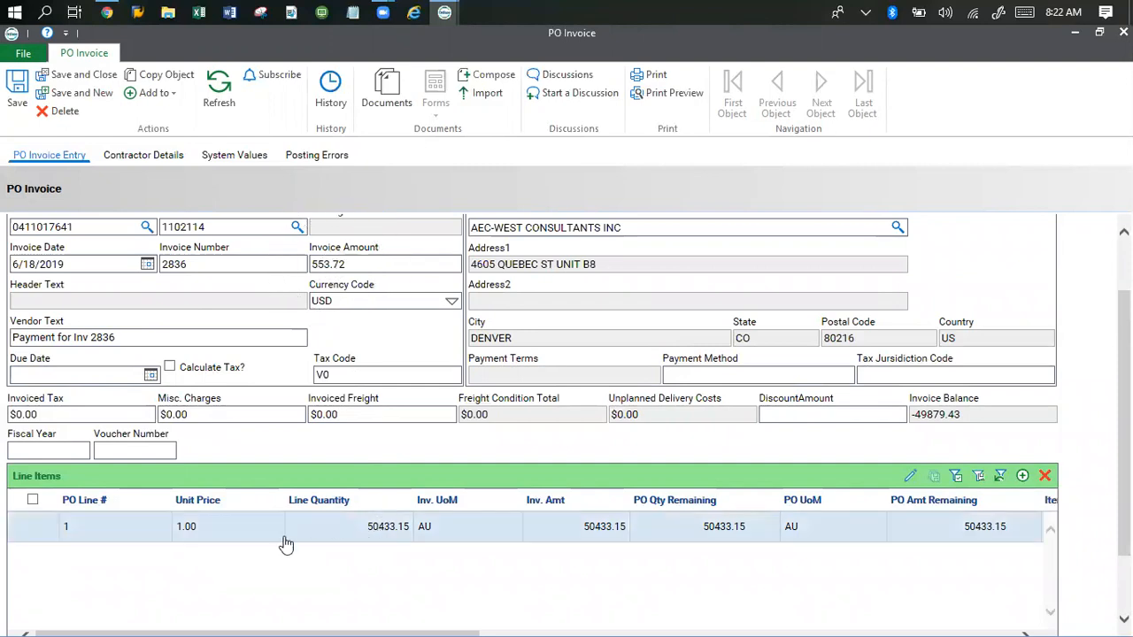
{"action": "left_click", "coordinate": [358, 537]}
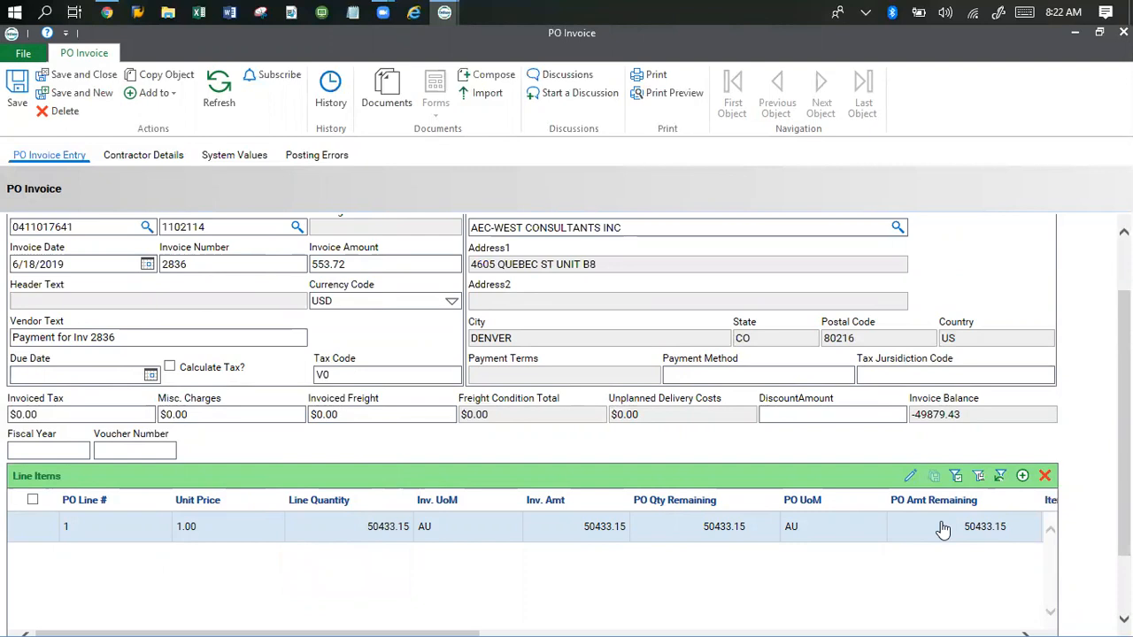
{"action": "left_click", "coordinate": [911, 478]}
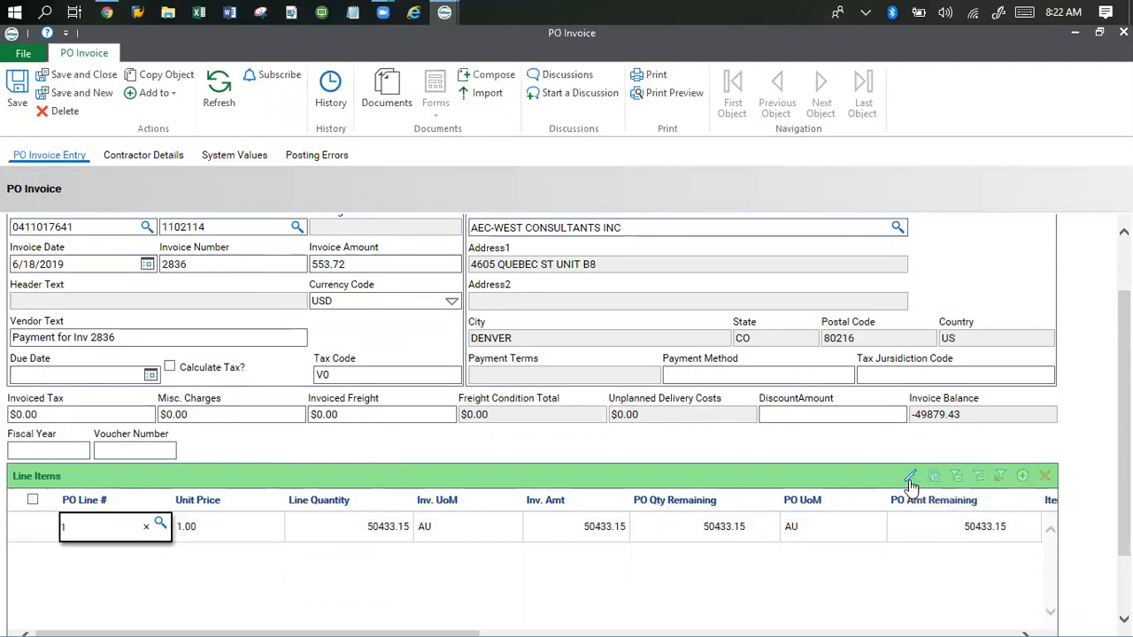
{"action": "key", "text": "Tab"}
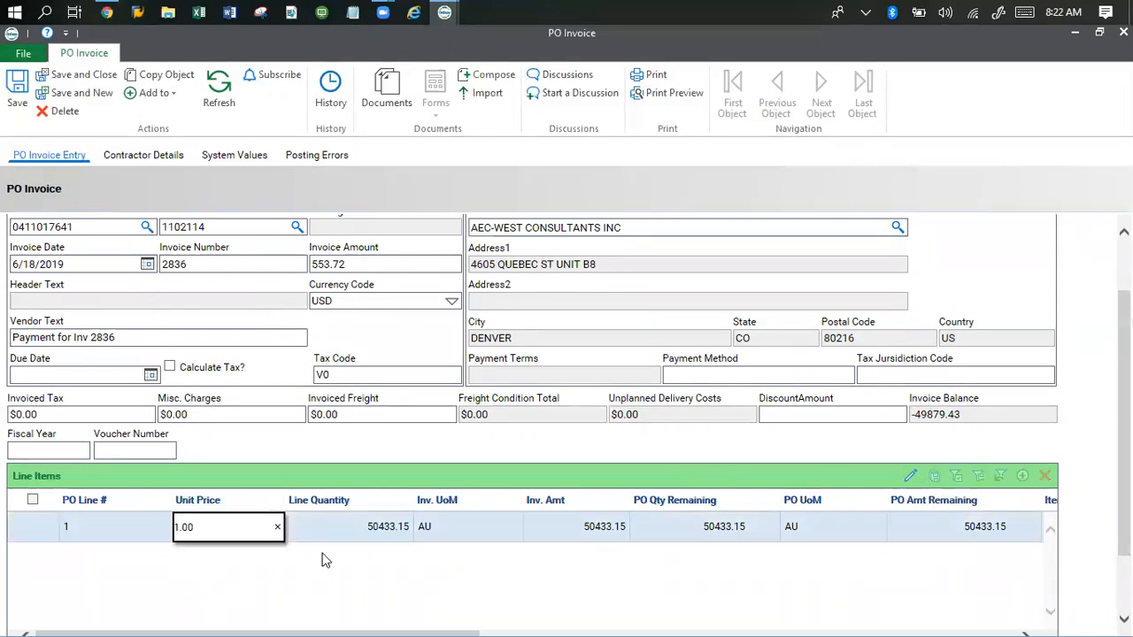
{"action": "key", "text": "Tab"}
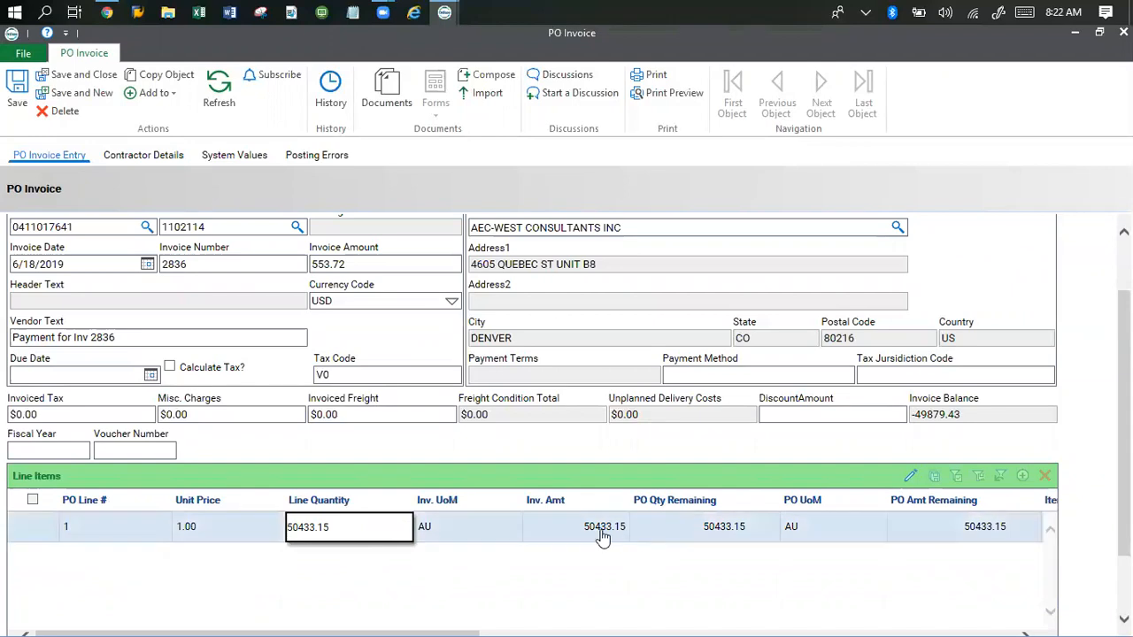
{"action": "left_click", "coordinate": [602, 531]}
{"action": "left_click", "coordinate": [381, 530]}
{"action": "left_click", "coordinate": [204, 529]}
{"action": "left_click", "coordinate": [378, 528]}
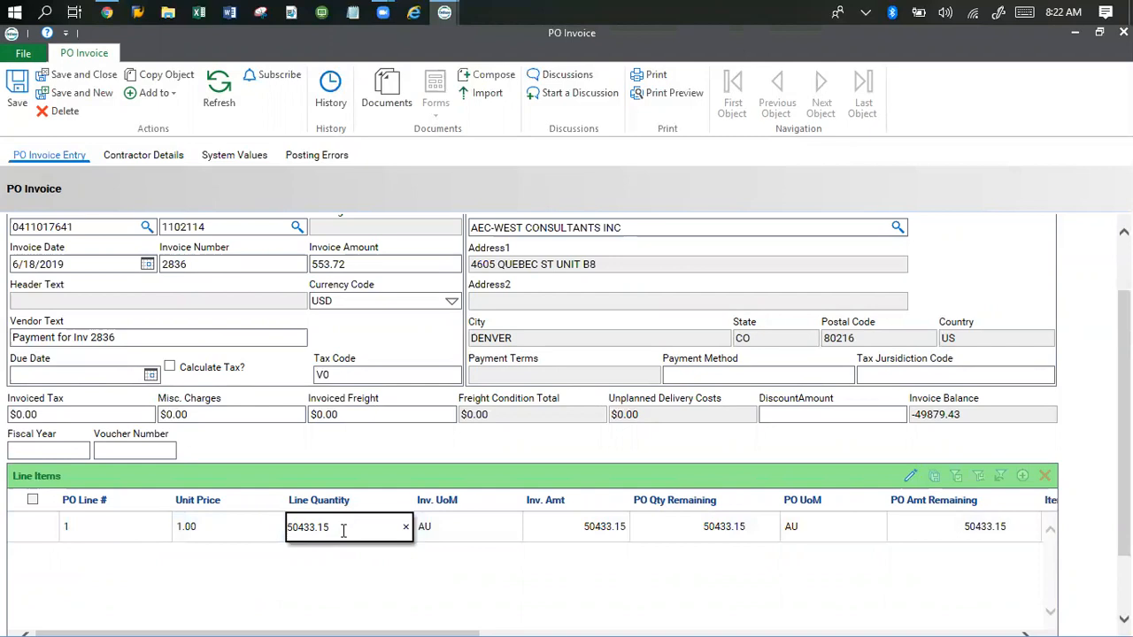
{"action": "left_click_drag", "start_coordinate": [297, 532], "coordinate": [255, 538]}
{"action": "key", "text": "BackSpace"}
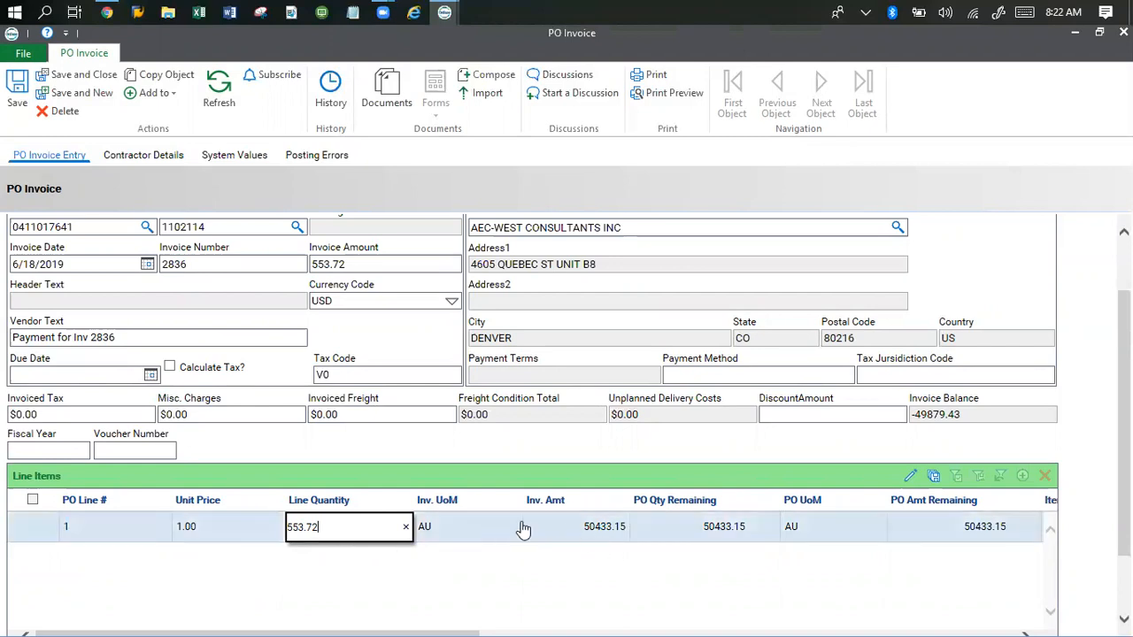
Step: Set the Inv. Amt of PO line 1 to 553.72, matching the Invoice Amount in the header
{"action": "left_click", "coordinate": [589, 527]}
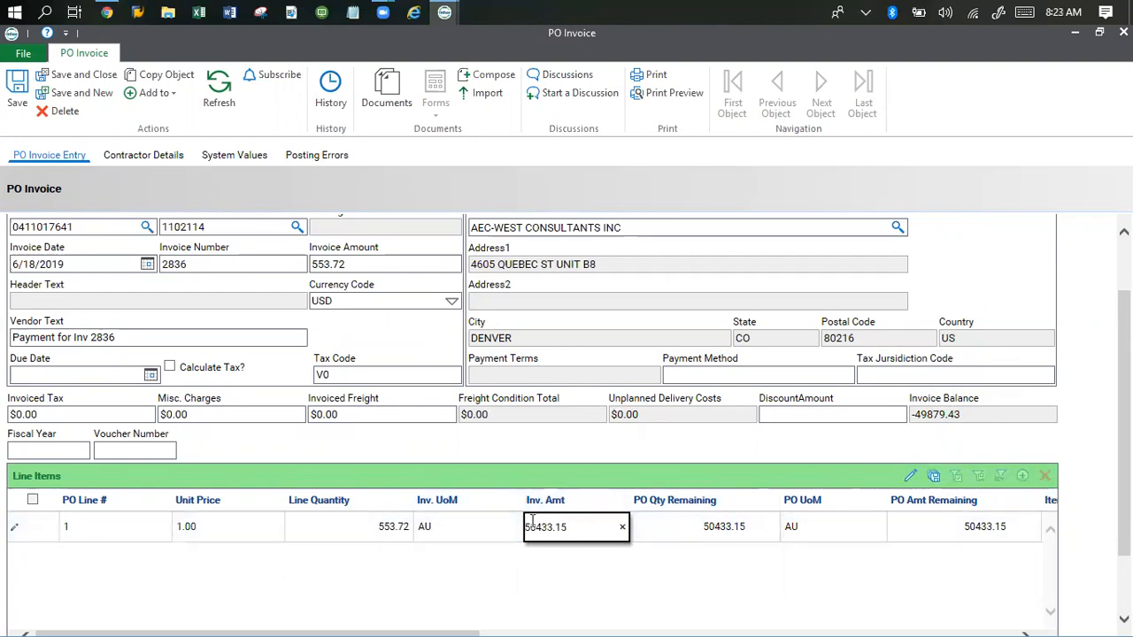
{"action": "left_click", "coordinate": [328, 271]}
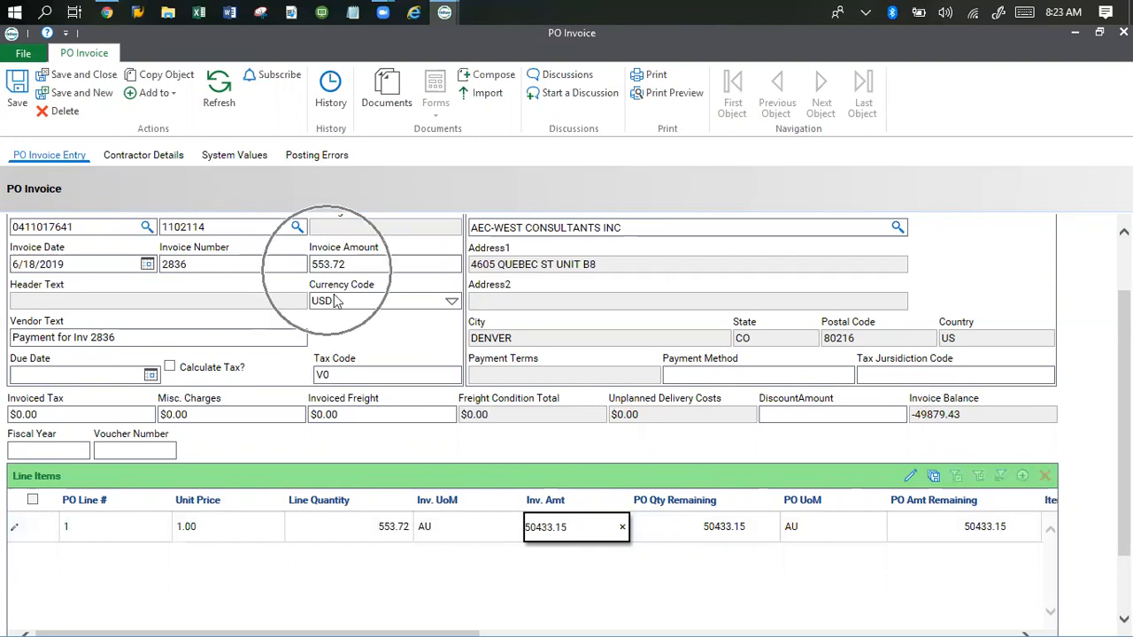
{"action": "left_click", "coordinate": [331, 264]}
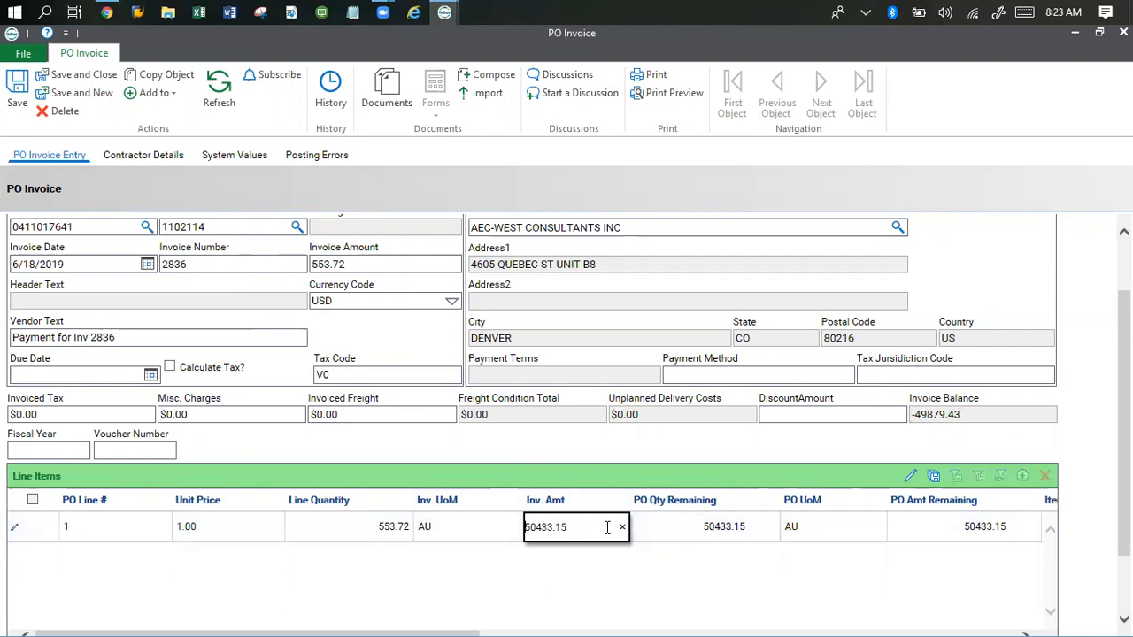
{"action": "double_click", "coordinate": [575, 530]}
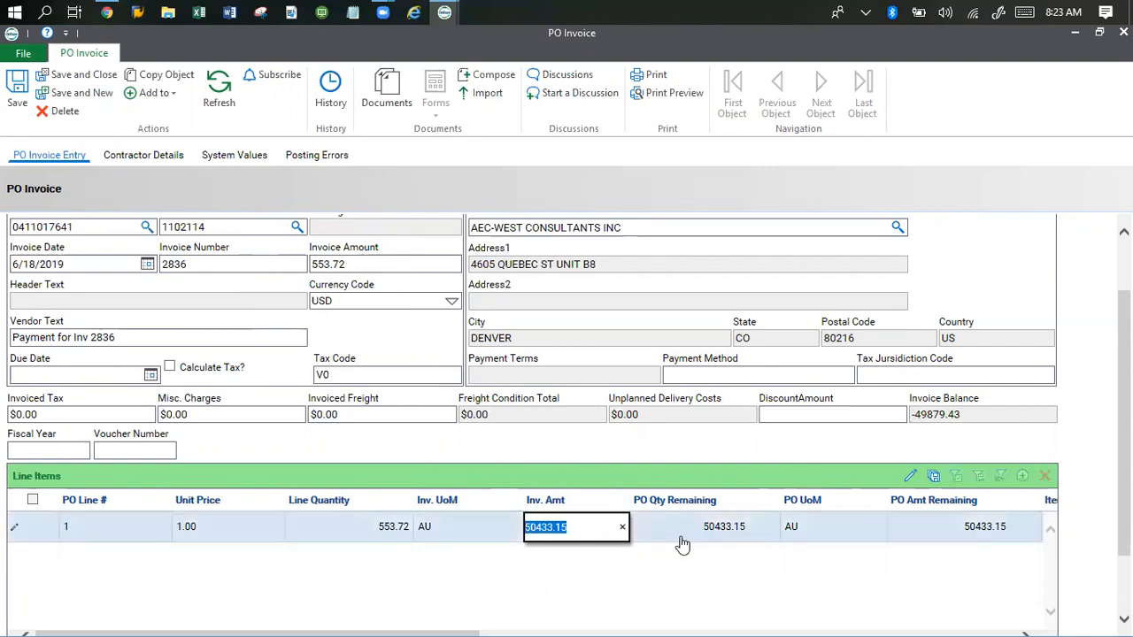
{"action": "type", "text": "553.72"}
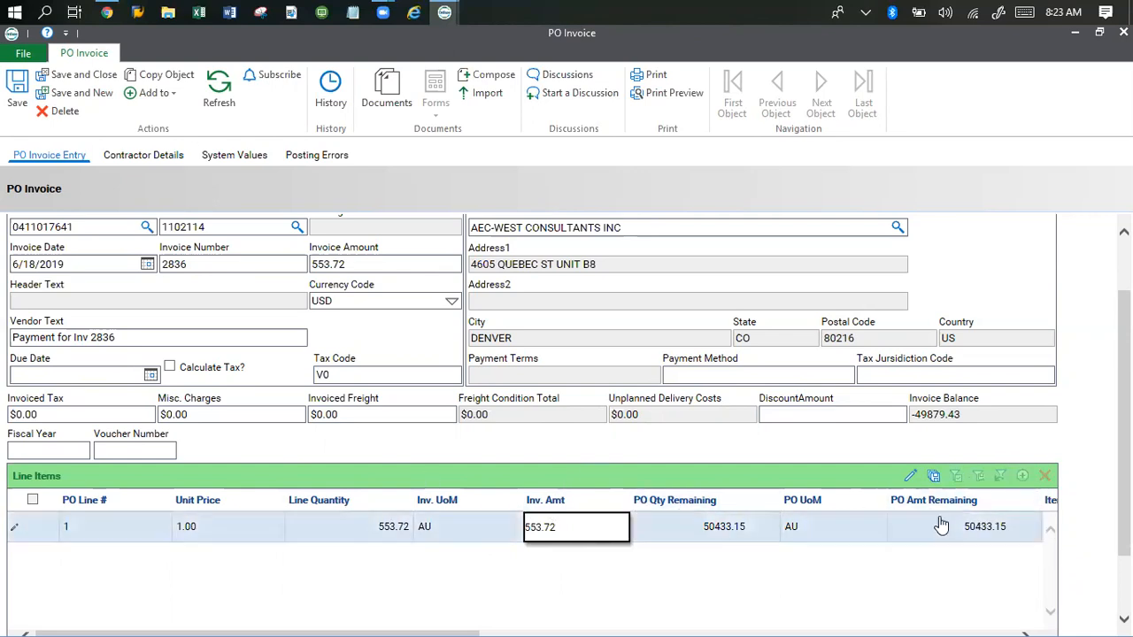
Step: Save the line item changes and check the recalculated Invoice Balance
{"action": "scroll", "coordinate": [806, 518], "scroll_direction": "up", "scroll_amount": 1}
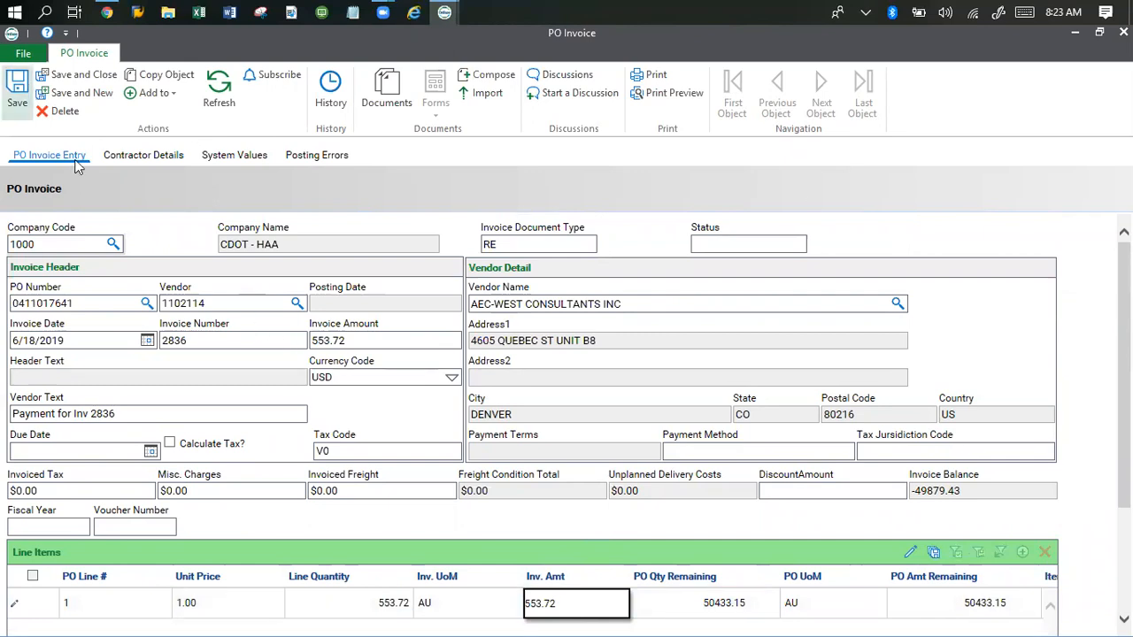
{"action": "scroll", "coordinate": [564, 462], "scroll_direction": "down", "scroll_amount": 2}
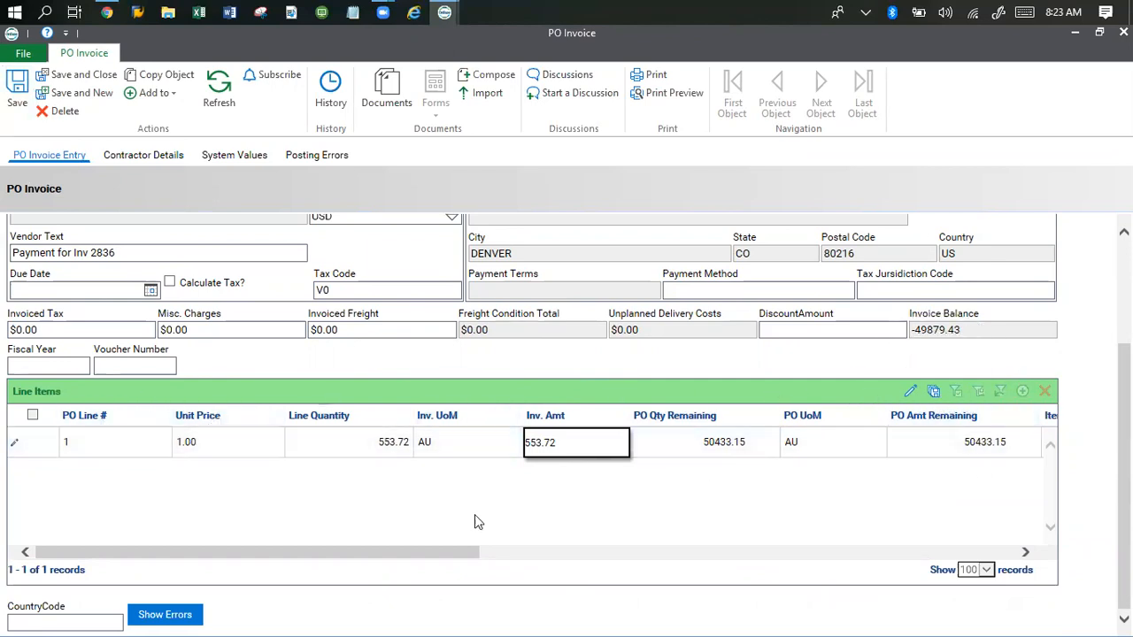
{"action": "left_click", "coordinate": [935, 395]}
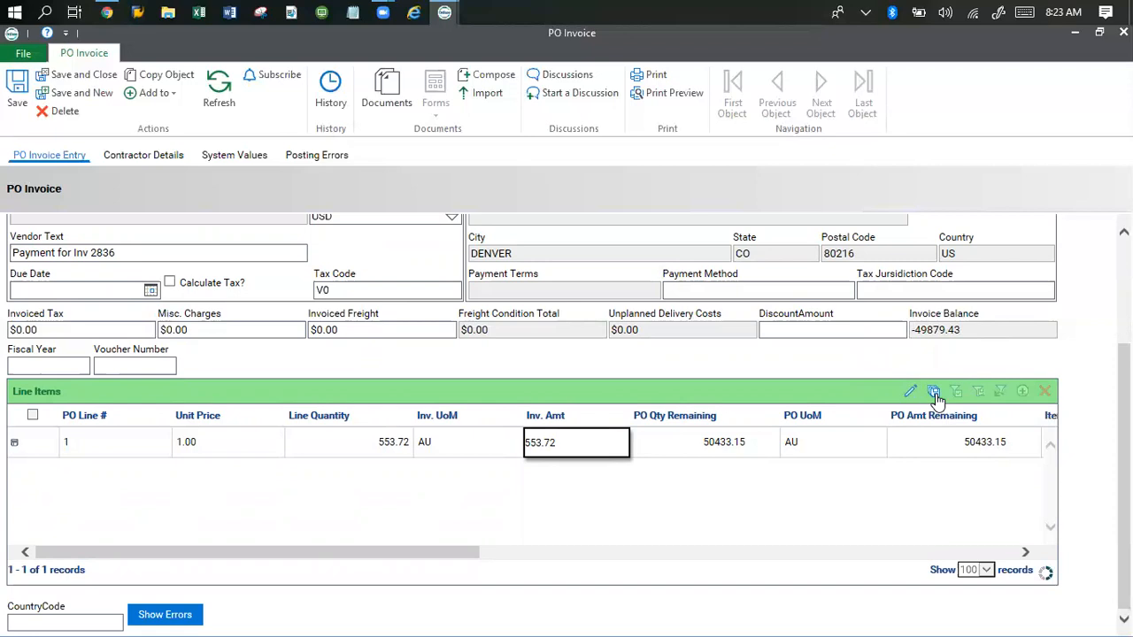
{"action": "left_click", "coordinate": [1045, 573]}
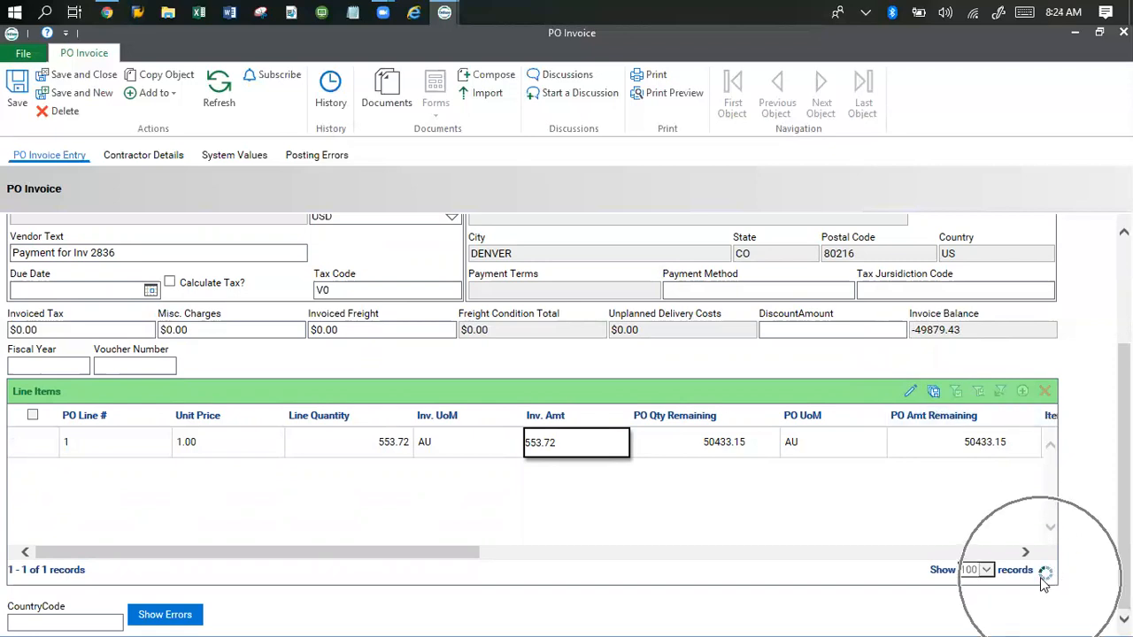
{"action": "left_click", "coordinate": [961, 343]}
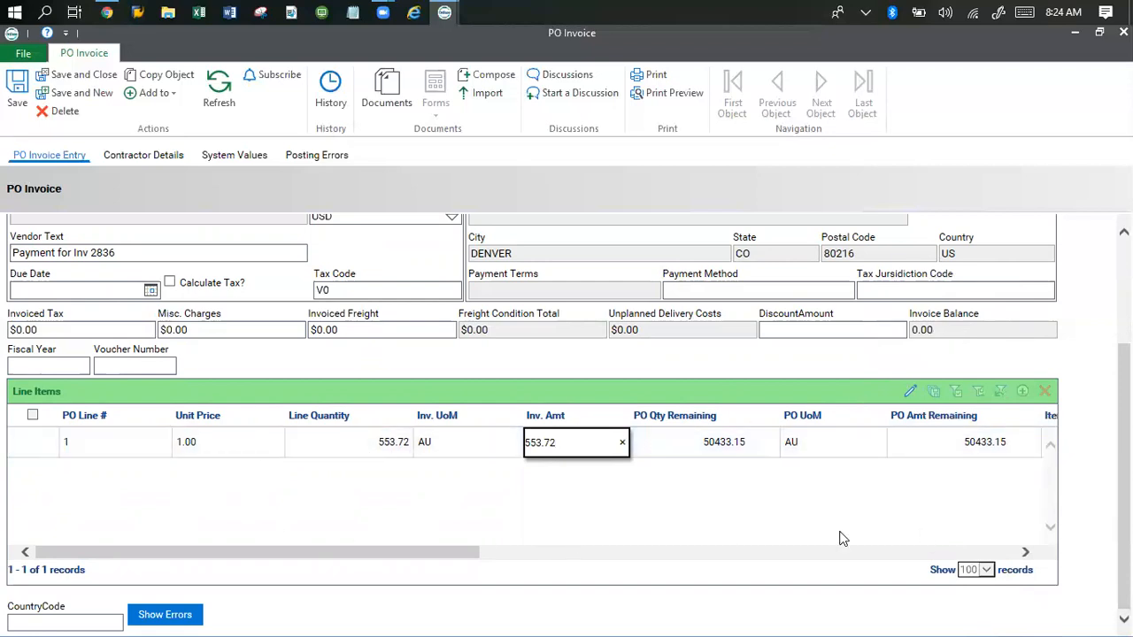
Step: Check the Vendor Text and header fields, and move the coding form aside to look over the invoice image
{"action": "scroll", "coordinate": [842, 538], "scroll_direction": "up", "scroll_amount": 2}
{"action": "left_click", "coordinate": [58, 414]}
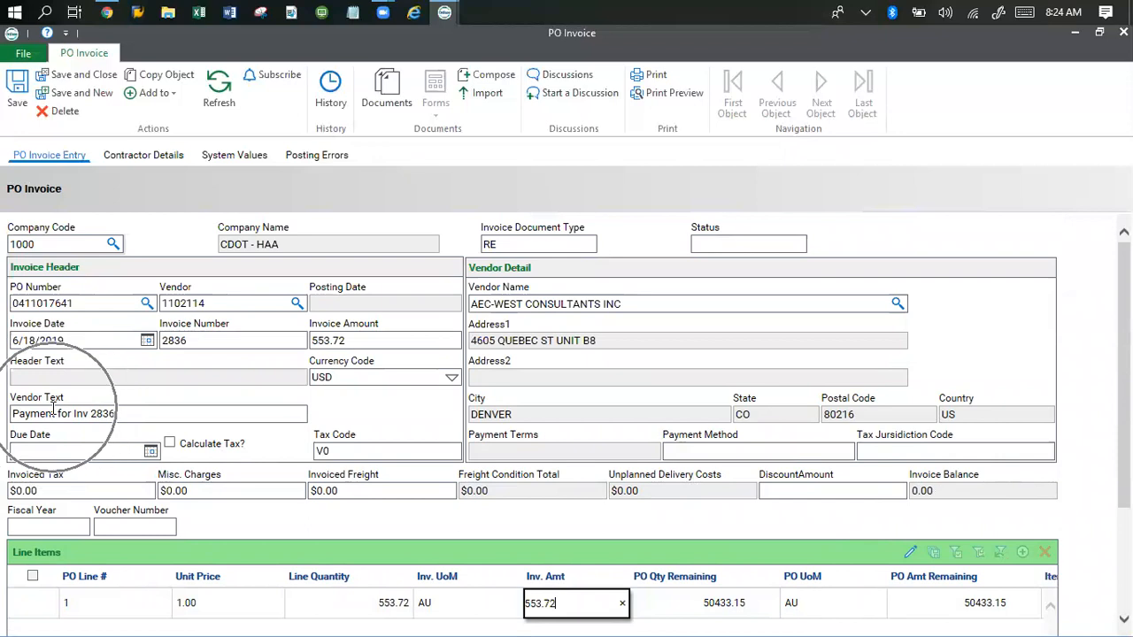
{"action": "key", "text": "ctrl"}
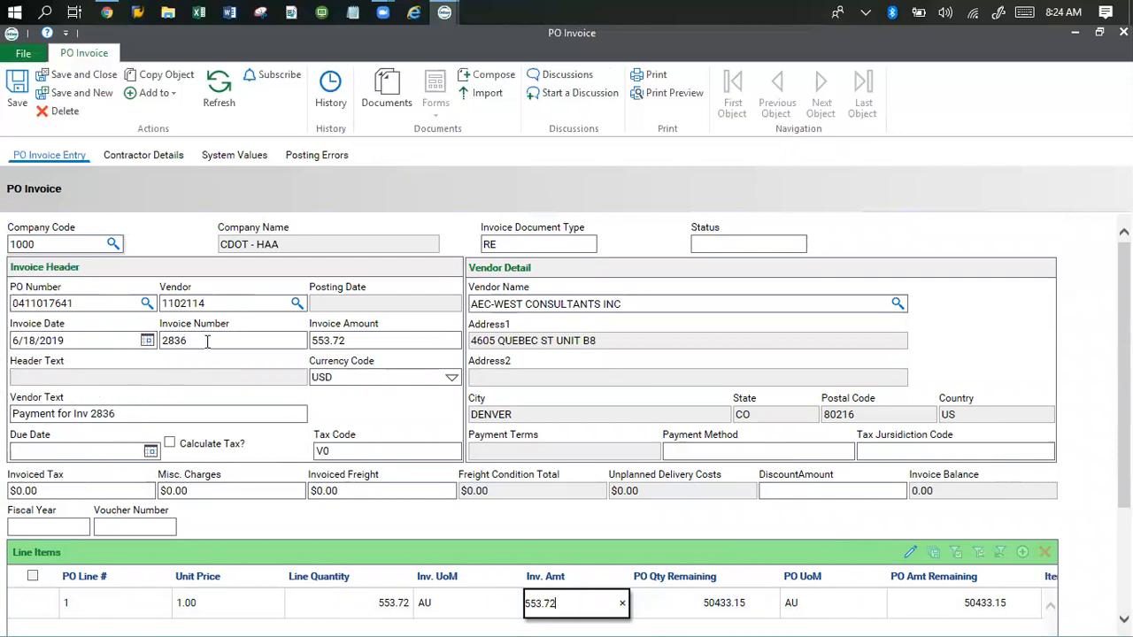
{"action": "left_click_drag", "start_coordinate": [912, 53], "coordinate": [440, 215]}
{"action": "left_click", "coordinate": [1021, 544]}
{"action": "left_click_drag", "start_coordinate": [1027, 542], "coordinate": [1031, 363]}
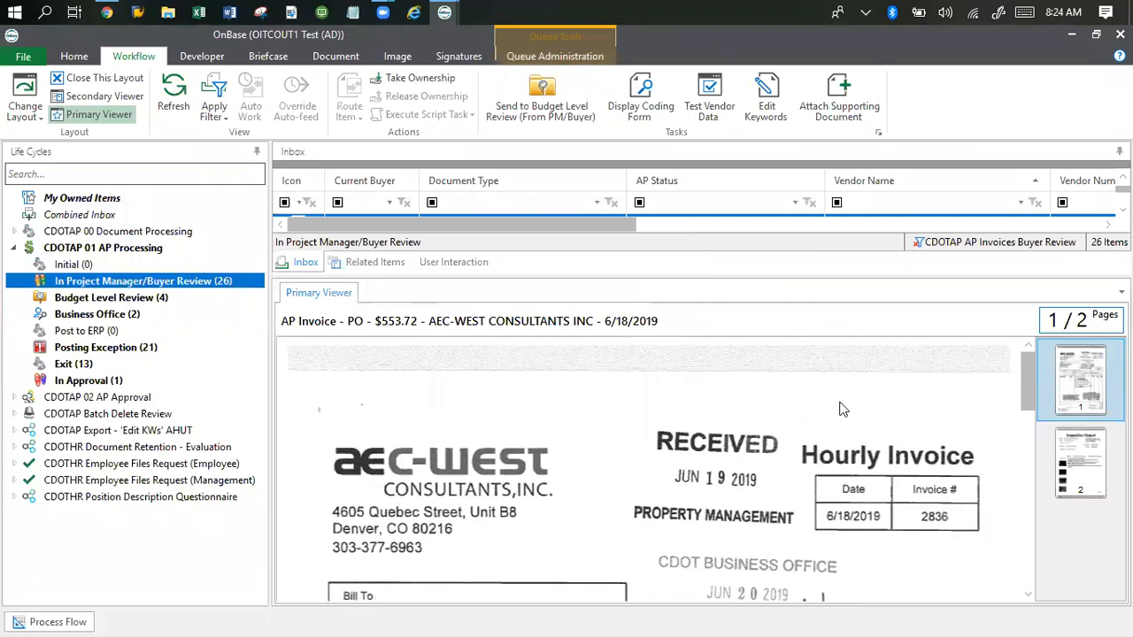
Step: Bring the coding form back and compare its invoice number and date with those on the scanned invoice
{"action": "key", "text": "ctrl"}
{"action": "key", "text": "alt+Tab"}
{"action": "left_click_drag", "start_coordinate": [420, 215], "coordinate": [734, 182]}
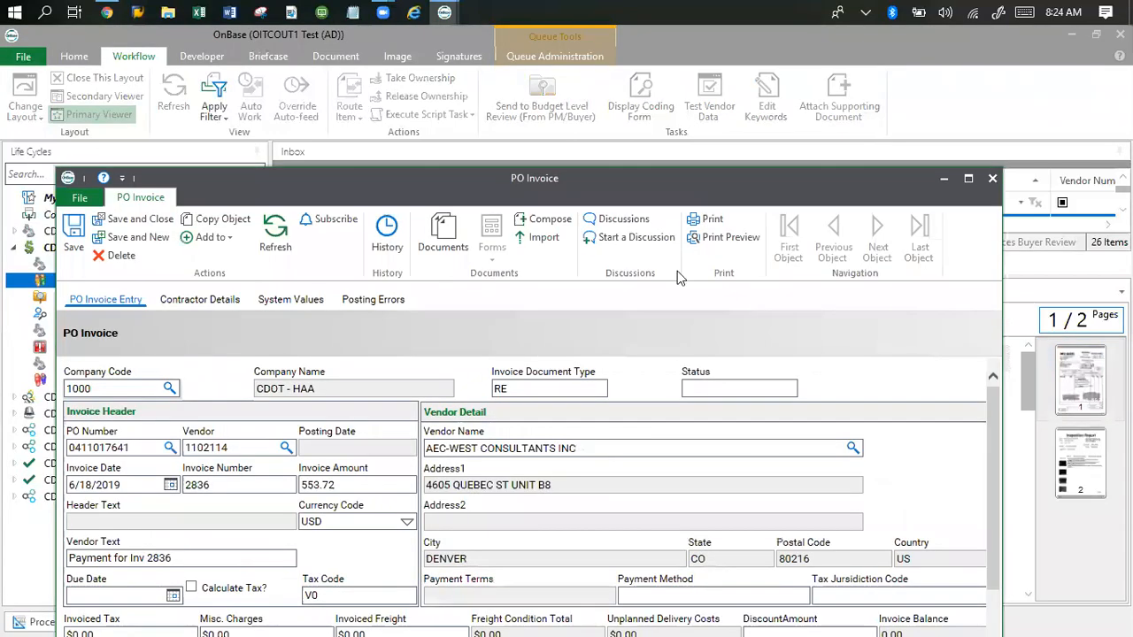
{"action": "key", "text": "ctrl"}
{"action": "left_click_drag", "start_coordinate": [607, 194], "coordinate": [314, 212]}
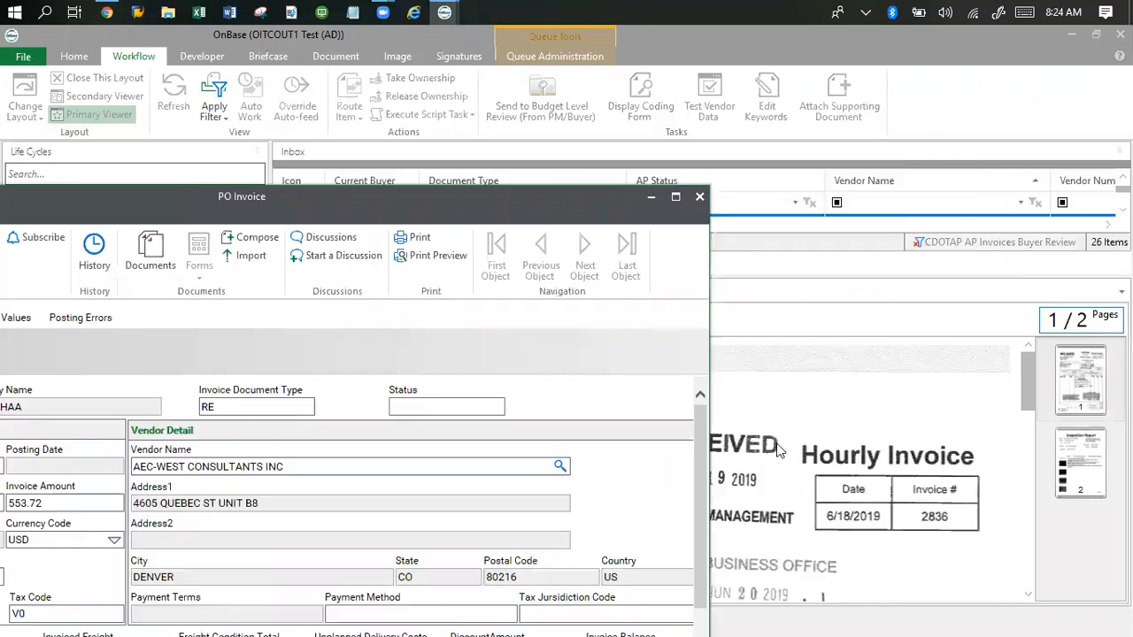
{"action": "left_click_drag", "start_coordinate": [404, 227], "coordinate": [809, 231]}
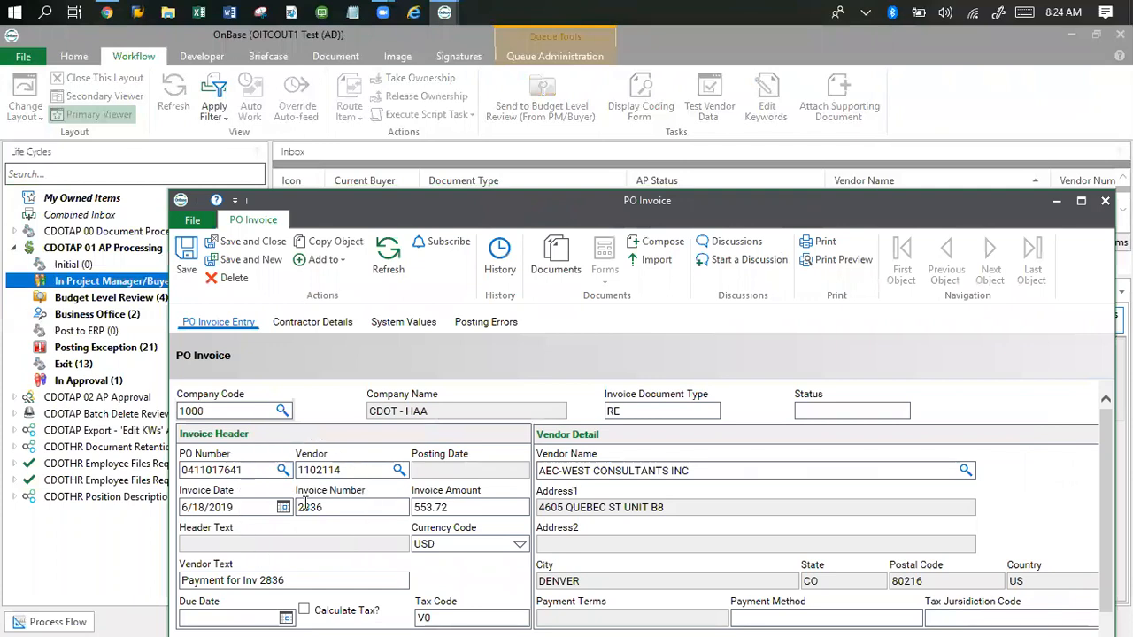
{"action": "left_click_drag", "start_coordinate": [715, 197], "coordinate": [624, 159]}
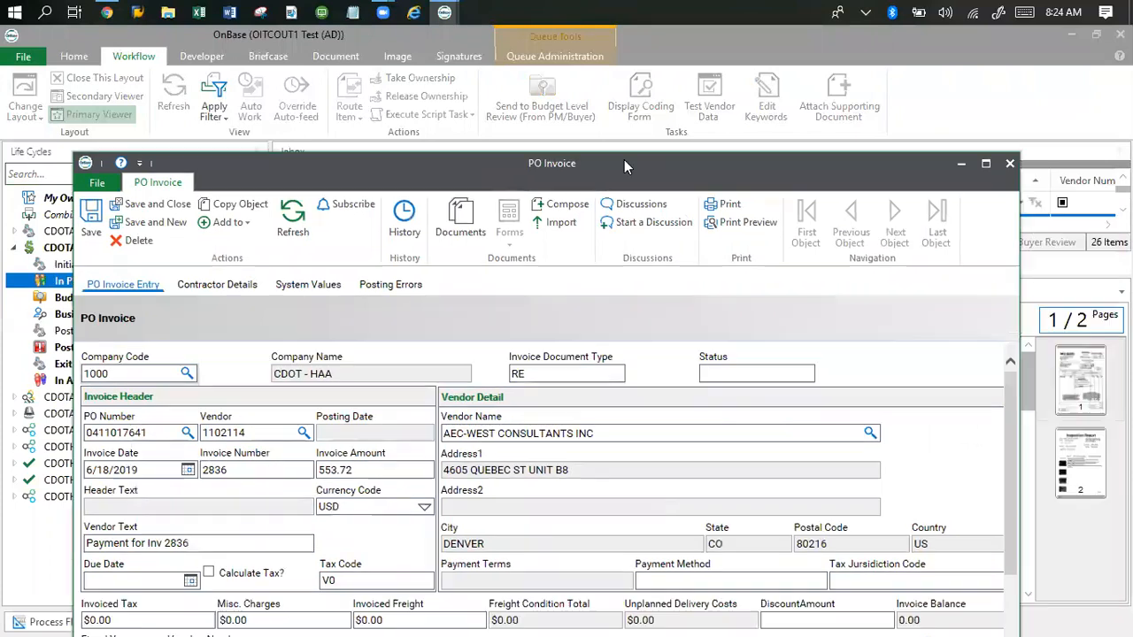
Step: Maximize and review the coding form, save and close it, and send the invoice to Budget Level Review
{"action": "left_click", "coordinate": [986, 164]}
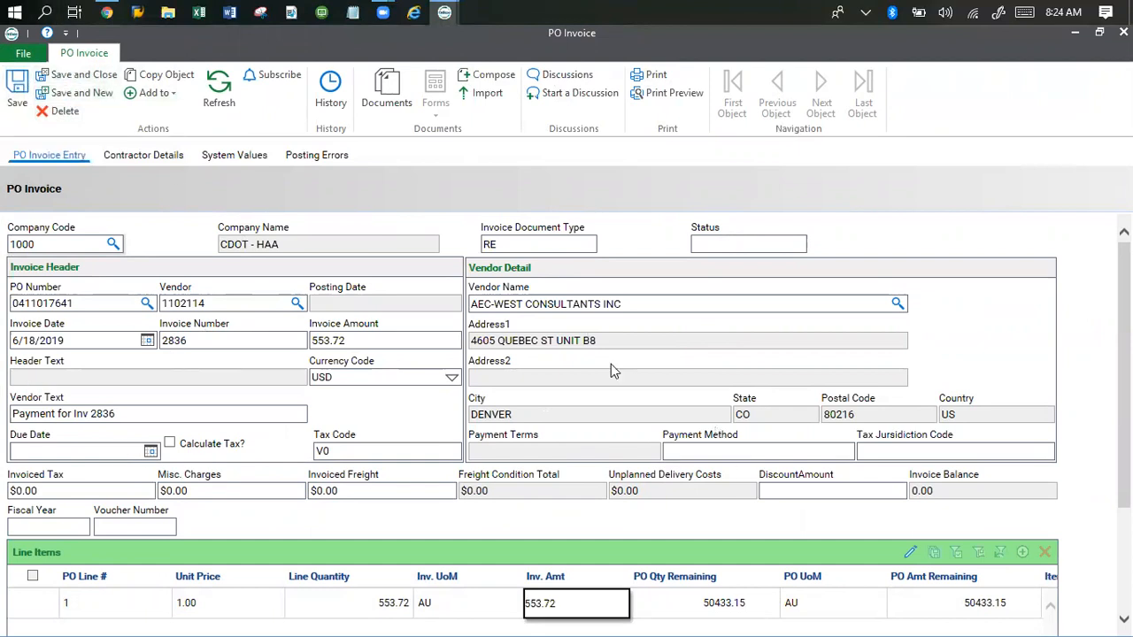
{"action": "scroll", "coordinate": [776, 564], "scroll_direction": "down", "scroll_amount": 2}
{"action": "scroll", "coordinate": [770, 553], "scroll_direction": "up", "scroll_amount": 2}
{"action": "left_click", "coordinate": [79, 76]}
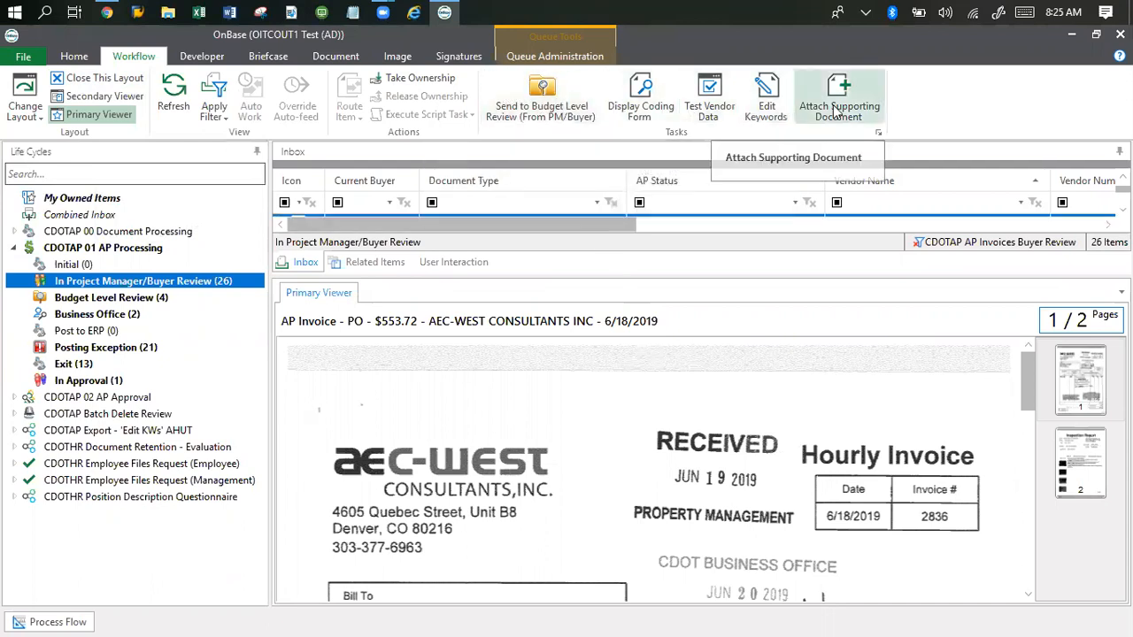
{"action": "left_click", "coordinate": [543, 102]}
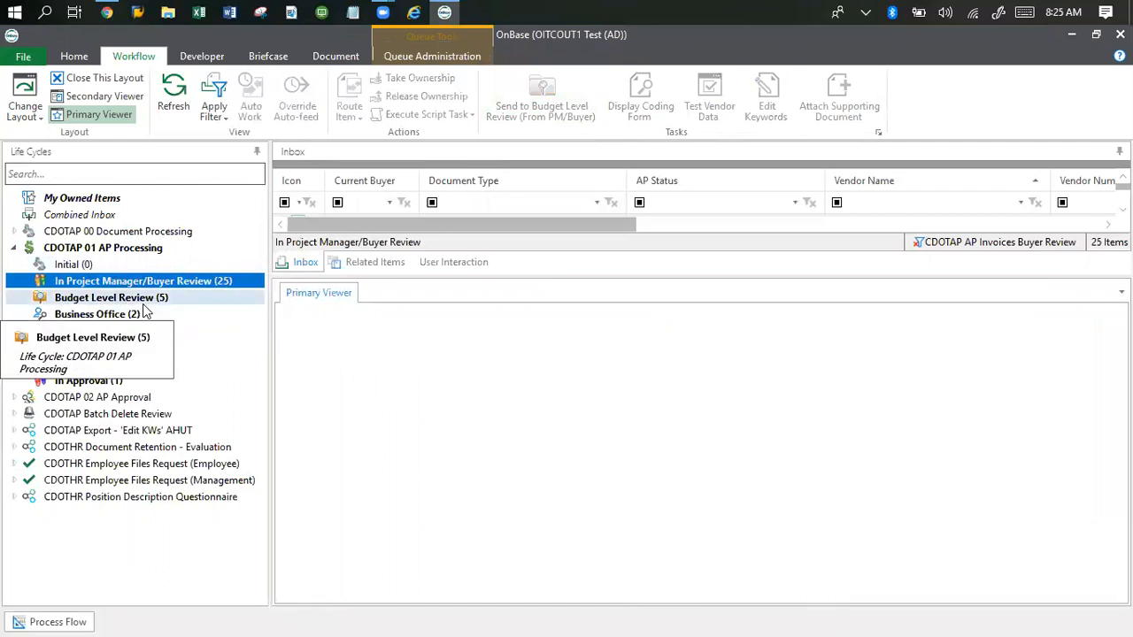
Step: Enlarge the inbox list, open the Budget Level Review queue and select the AEC-WEST CONSULTANTS invoice
{"action": "left_click_drag", "start_coordinate": [763, 275], "coordinate": [765, 401]}
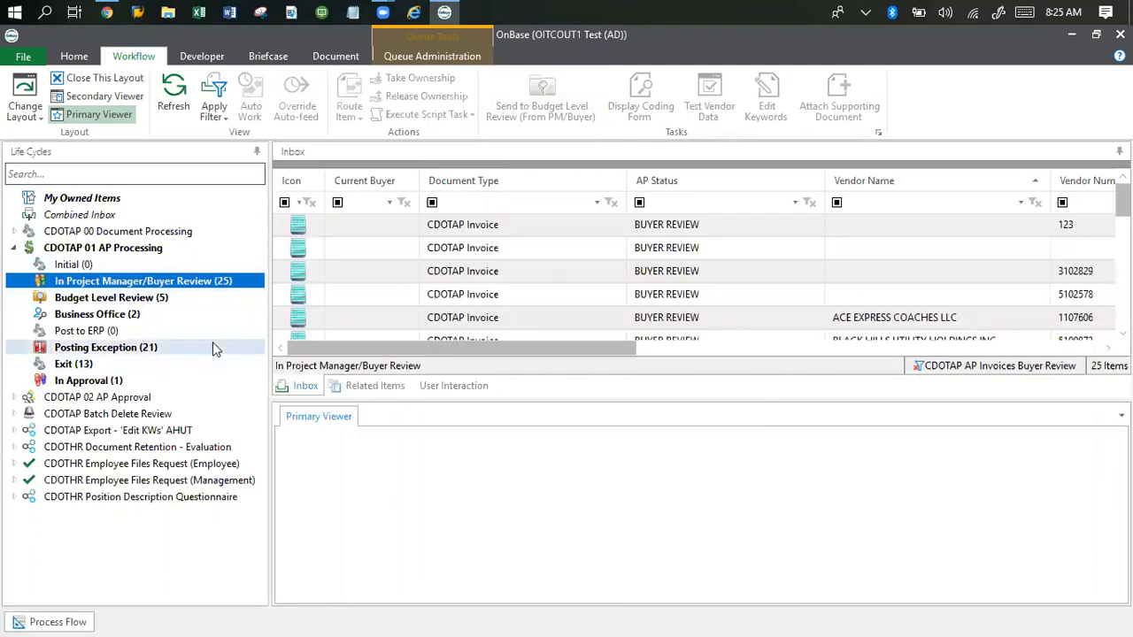
{"action": "left_click", "coordinate": [59, 299]}
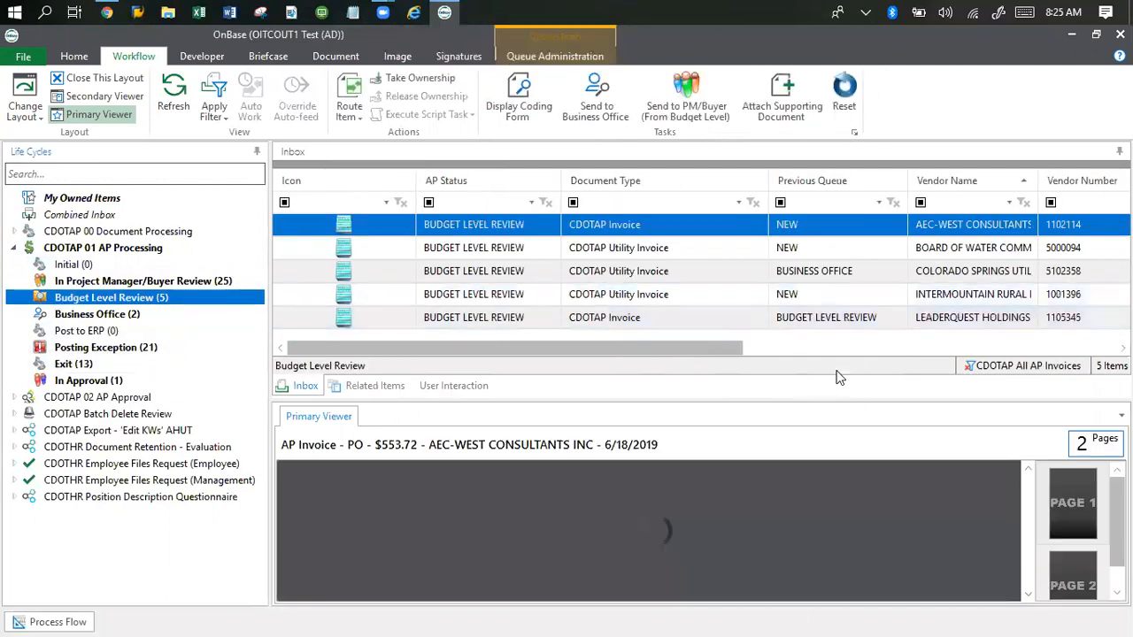
{"action": "left_click", "coordinate": [958, 228]}
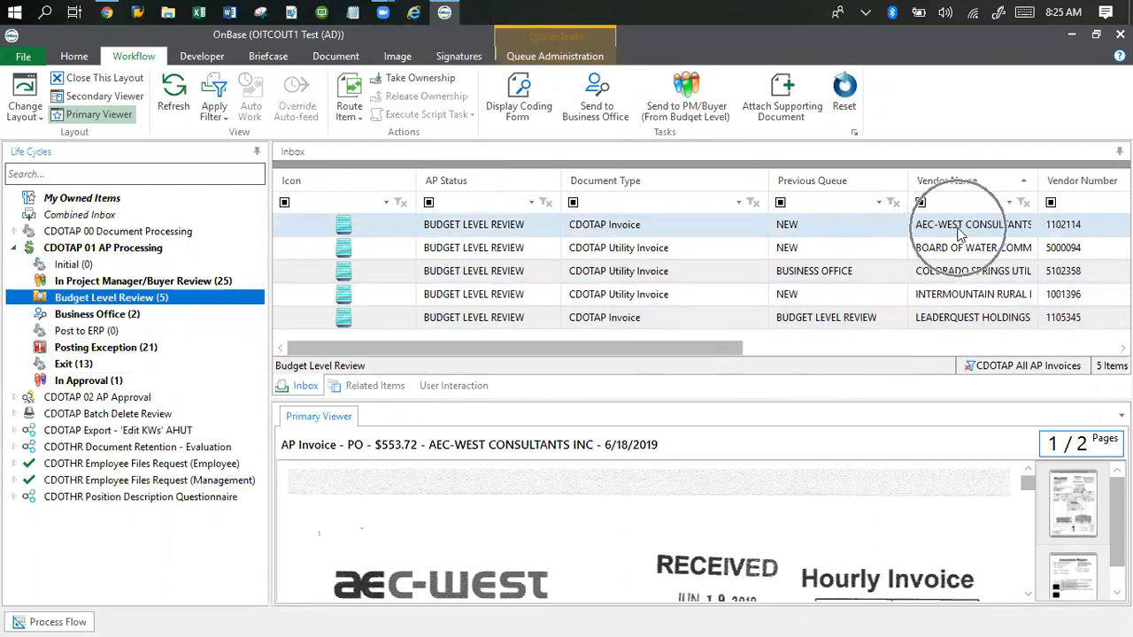
{"action": "left_click", "coordinate": [711, 233]}
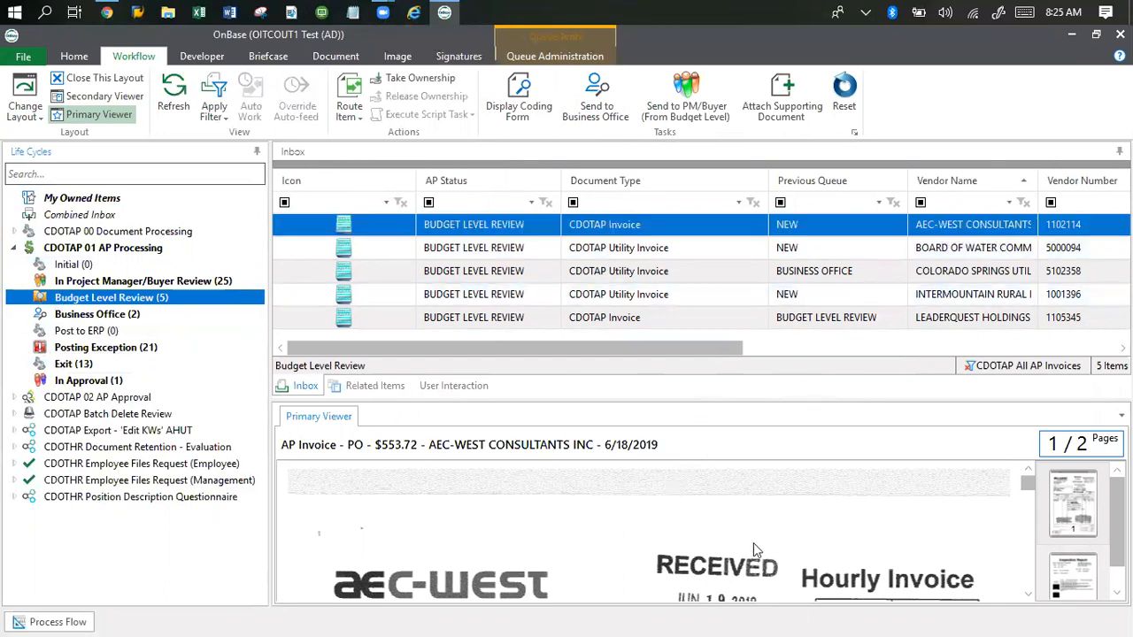
Step: Look through the AEC-WEST invoice in the Budget Level Review queue and enlarge the document viewer
{"action": "scroll", "coordinate": [753, 543], "scroll_direction": "down", "scroll_amount": 3}
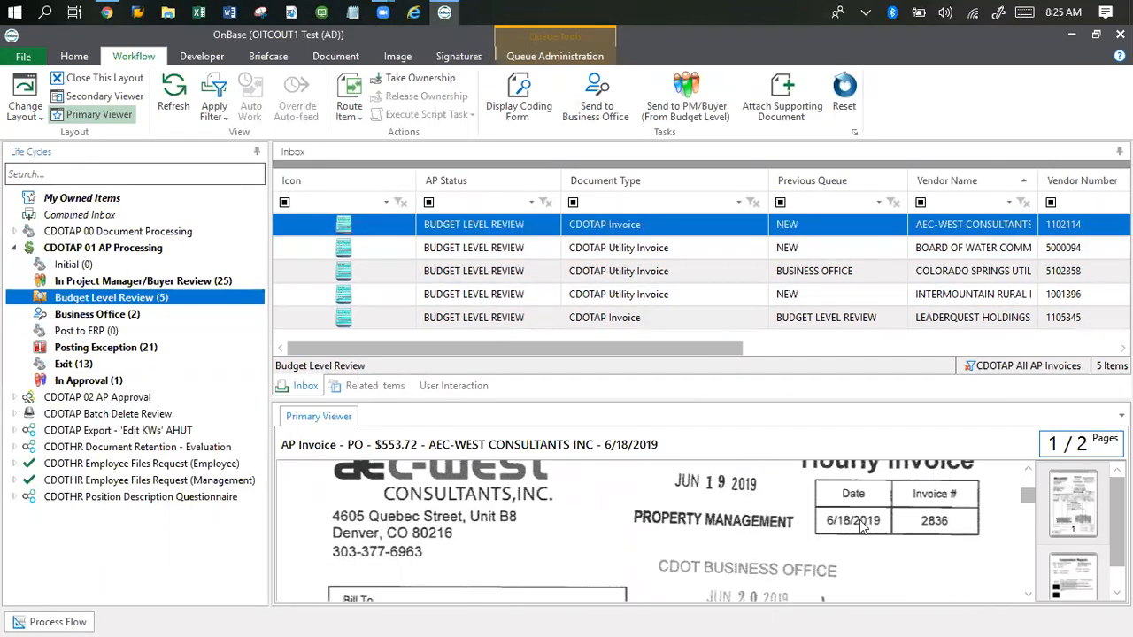
{"action": "scroll", "coordinate": [788, 541], "scroll_direction": "down", "scroll_amount": 10}
{"action": "scroll", "coordinate": [843, 549], "scroll_direction": "down", "scroll_amount": 5}
{"action": "scroll", "coordinate": [664, 521], "scroll_direction": "up", "scroll_amount": 10}
{"action": "scroll", "coordinate": [664, 520], "scroll_direction": "up", "scroll_amount": 8}
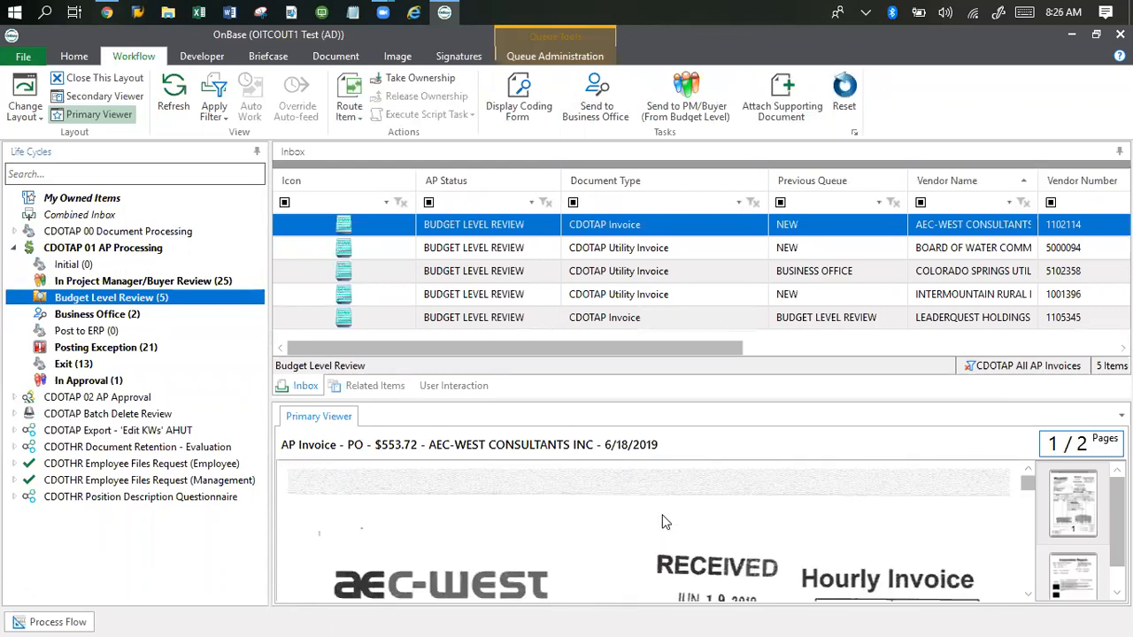
{"action": "left_click_drag", "start_coordinate": [656, 407], "coordinate": [651, 321]}
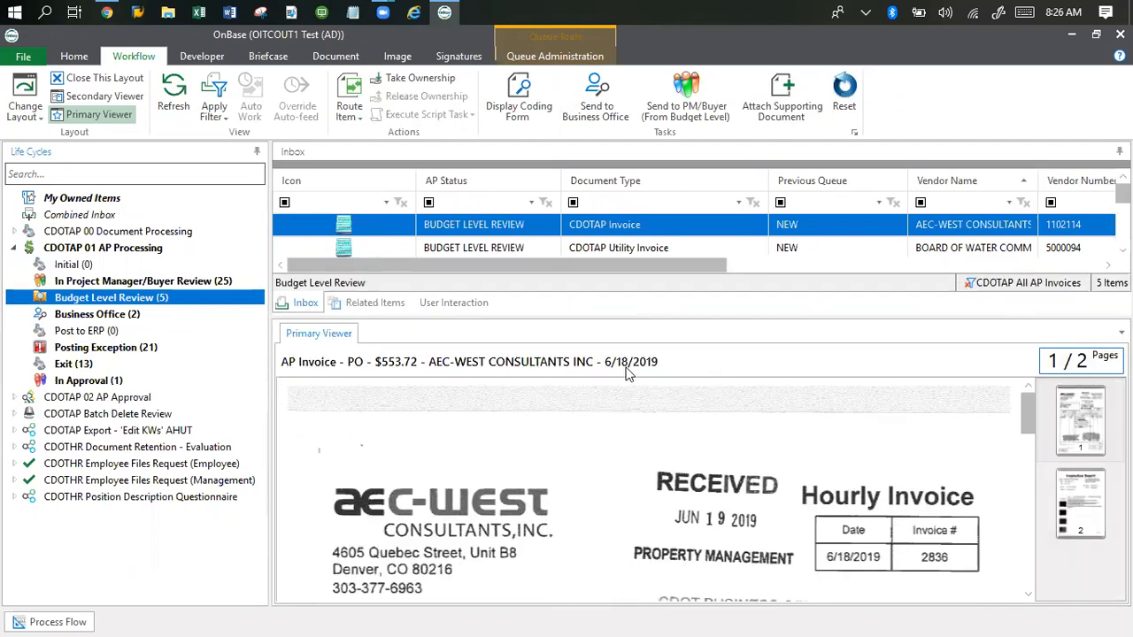